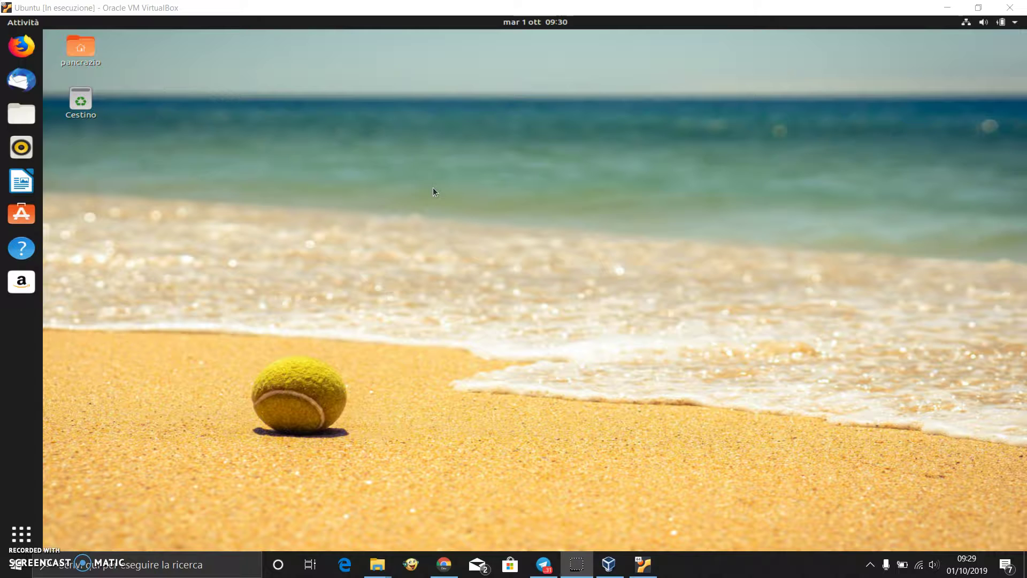
- Browse the pages of installed applications in the full application overview
click(505, 100)
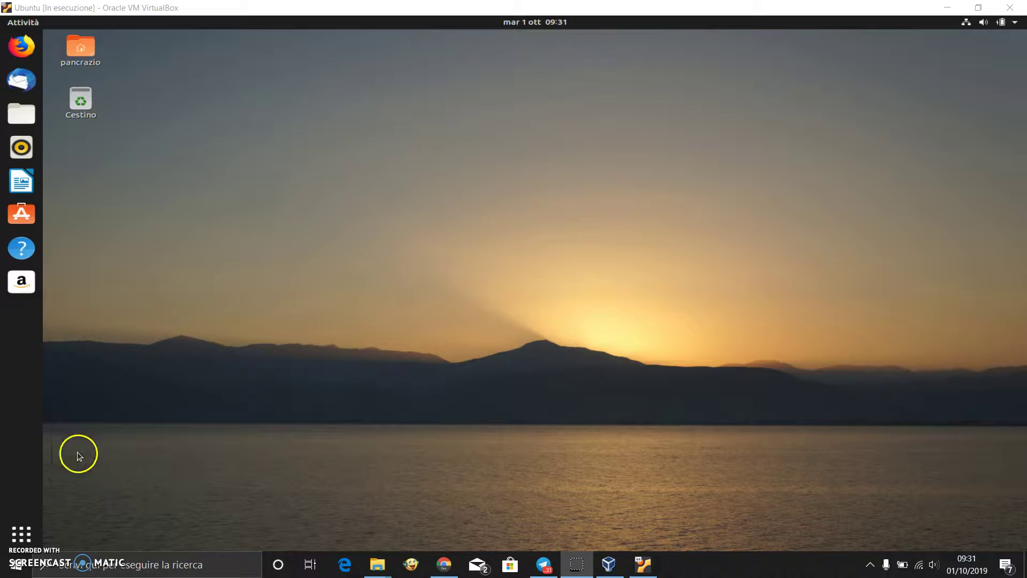
click(25, 528)
click(25, 528)
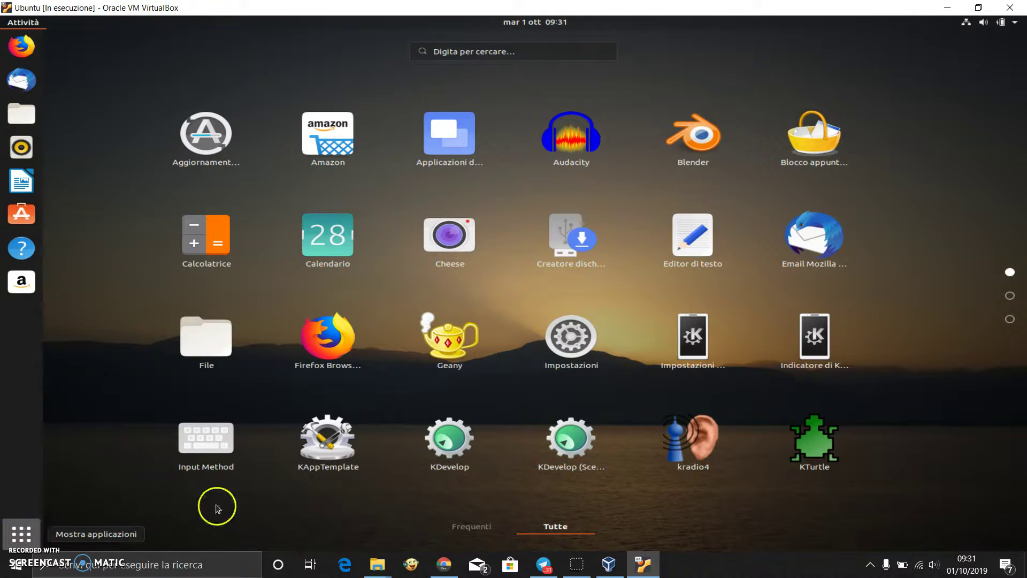
scroll(410, 347, down, 2)
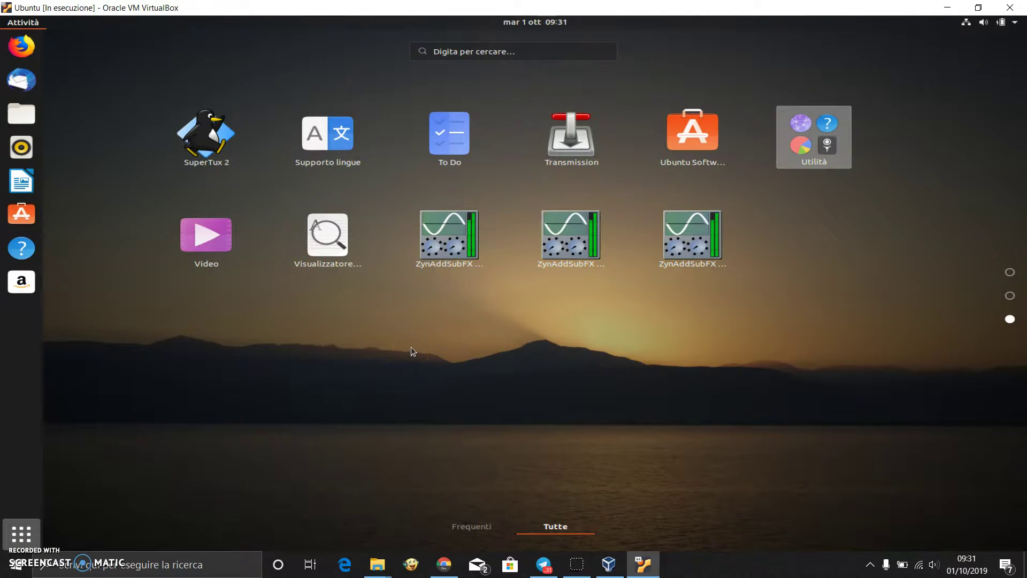
scroll(410, 349, up, 2)
scroll(411, 348, down, 1)
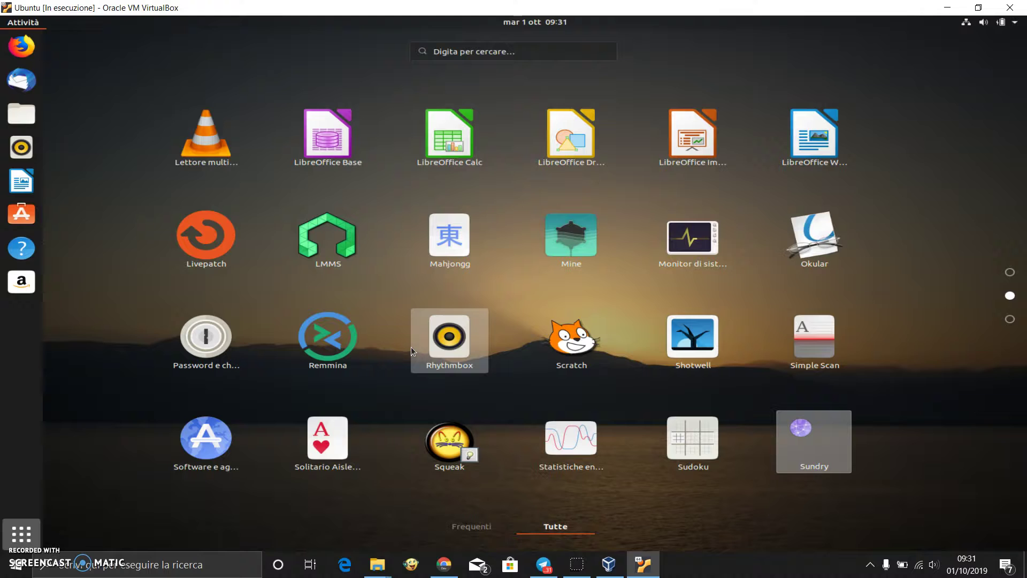
scroll(410, 348, up, 1)
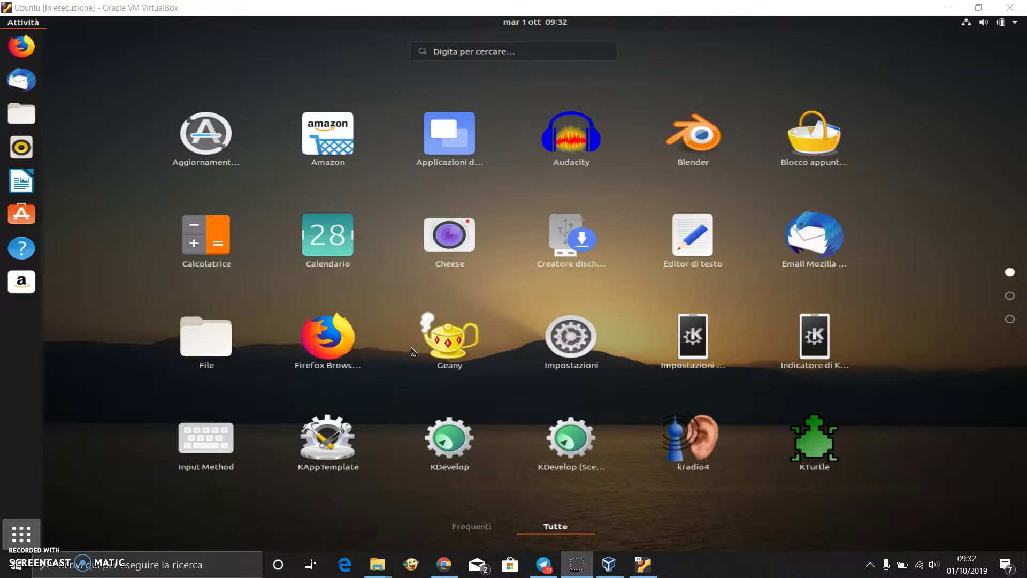
scroll(411, 349, down, 2)
scroll(741, 188, up, 2)
scroll(741, 188, down, 1)
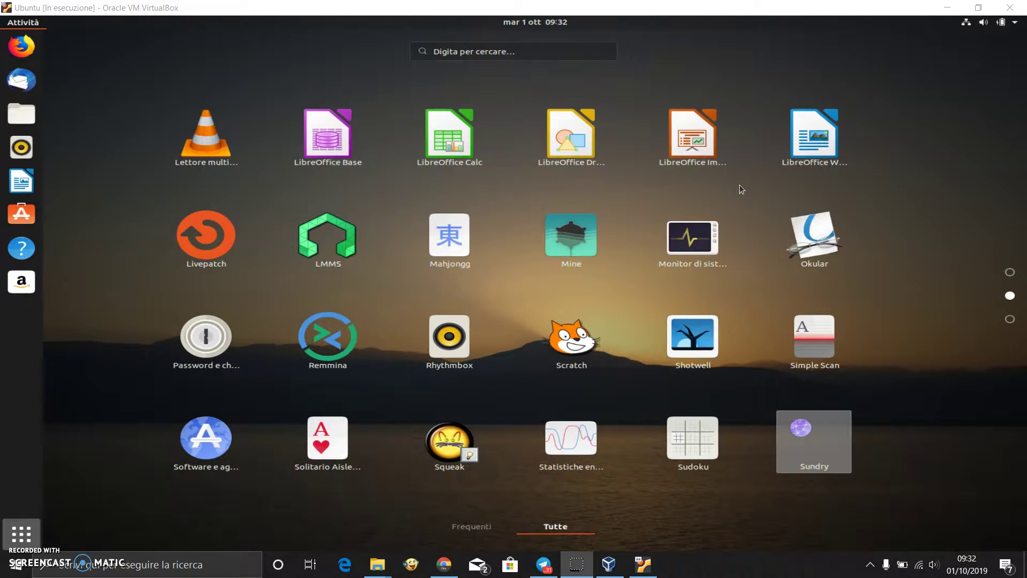
scroll(740, 186, up, 1)
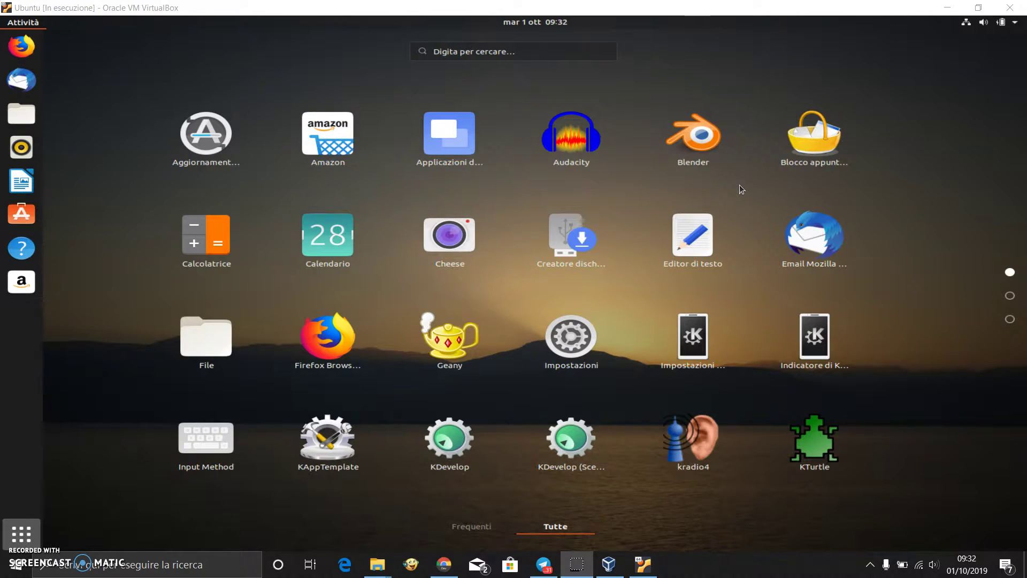
scroll(813, 346, down, 1)
scroll(794, 317, up, 1)
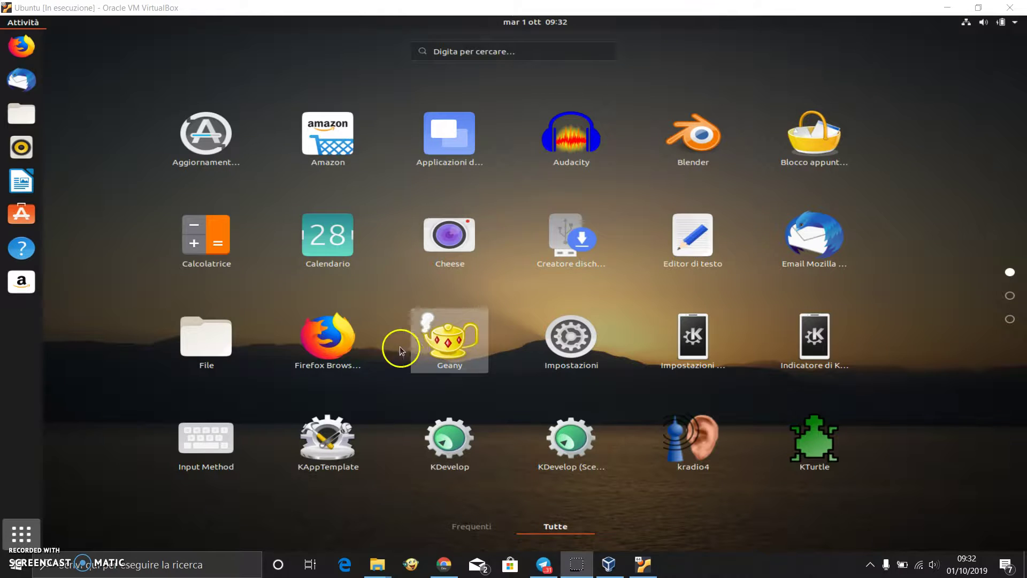
- Launch Geany and create a new C source file from the main.c template
click(450, 343)
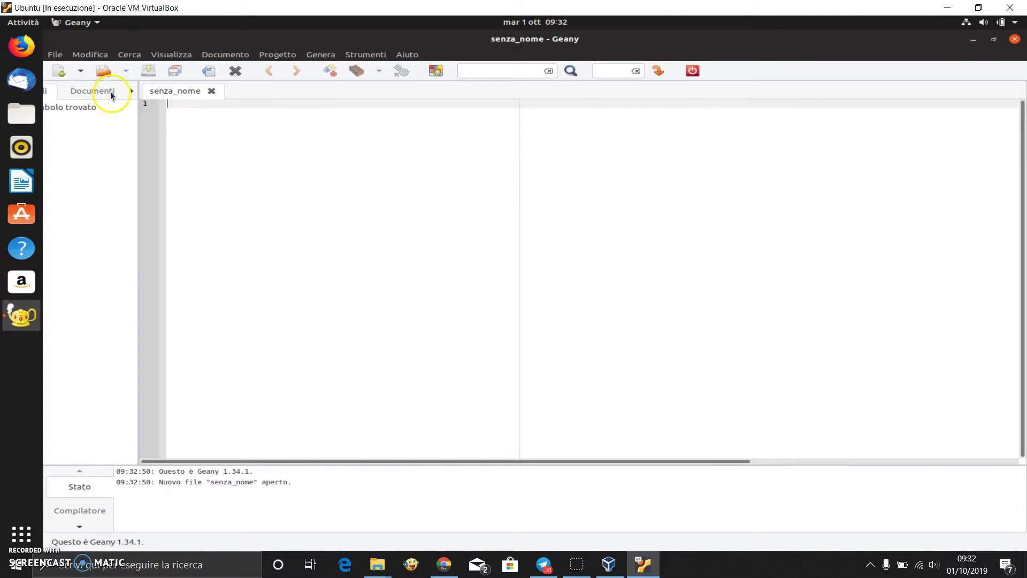
click(81, 71)
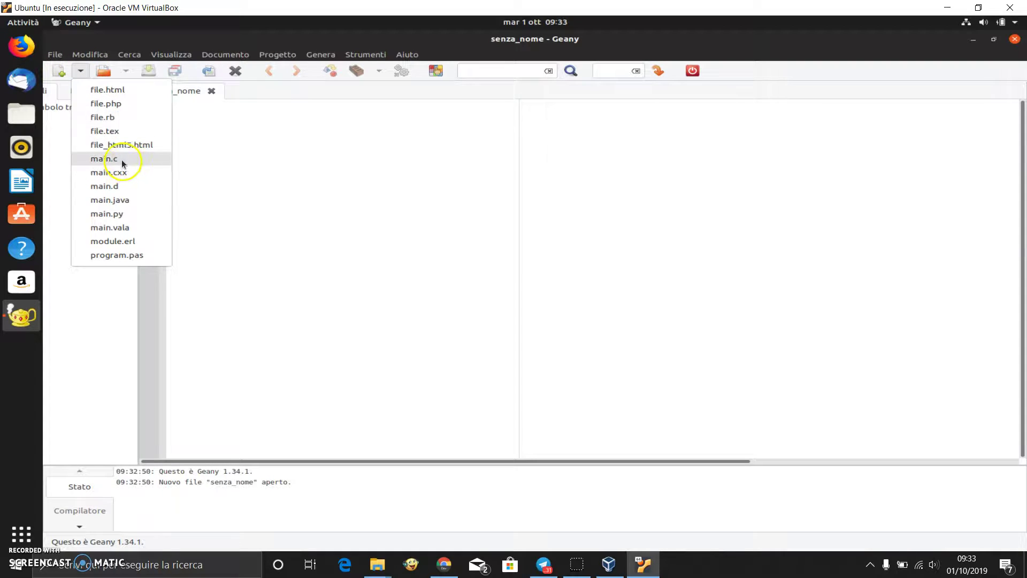
click(123, 159)
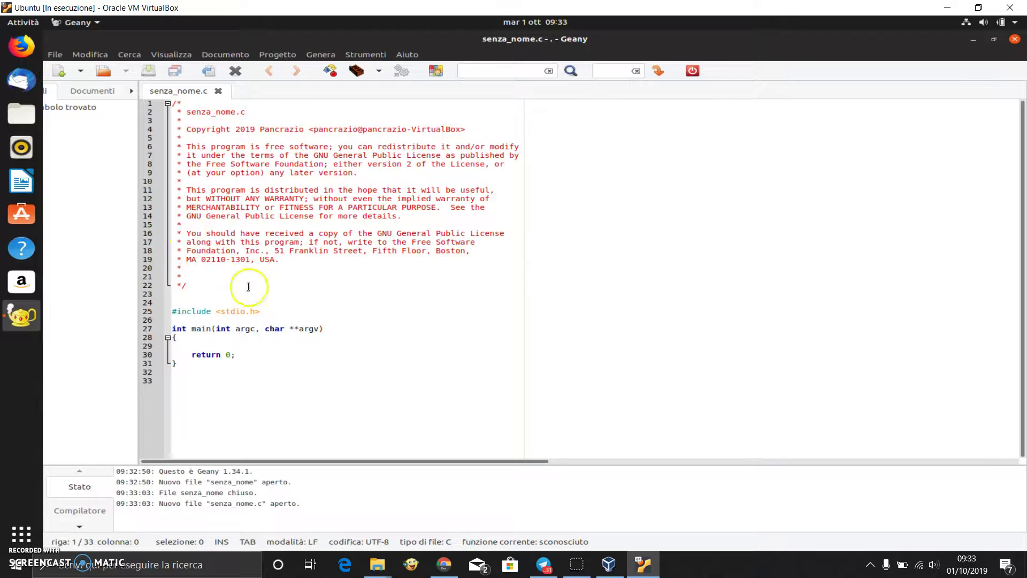
- Add the line printf("Ciao, amici del progetto Rus Keldius\n"); at the start of the main function's body
click(195, 340)
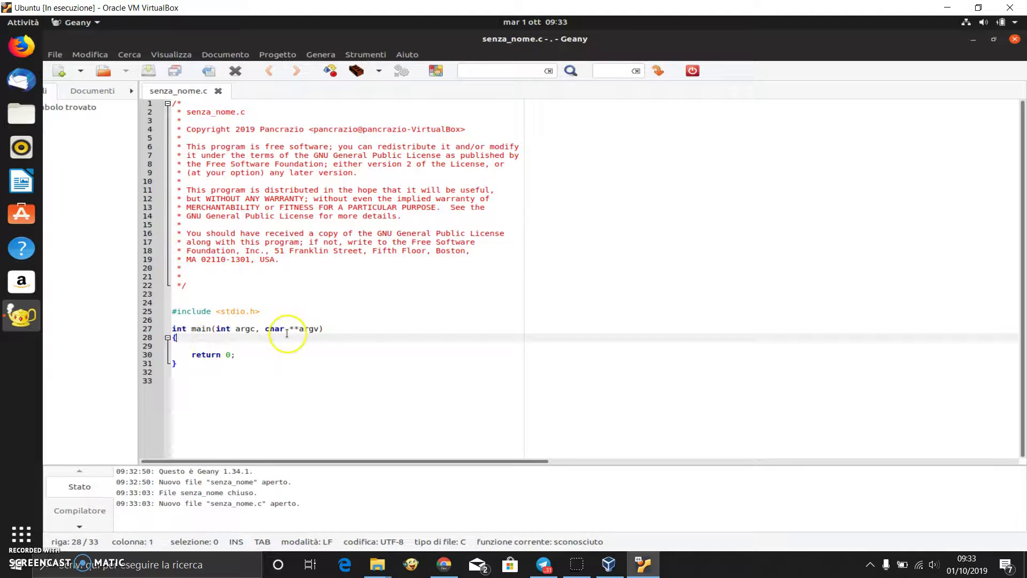
key(Return)
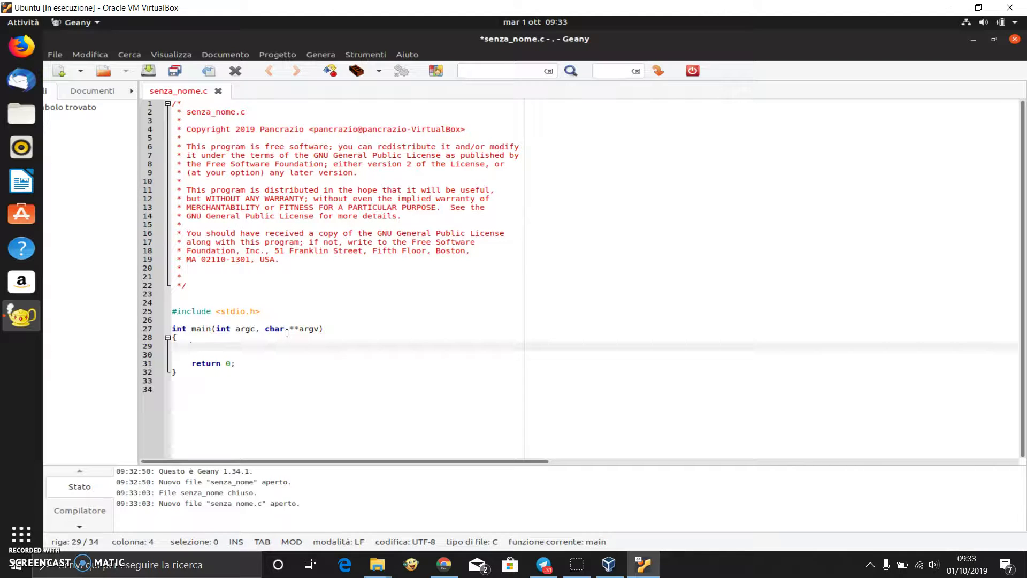
text(print)
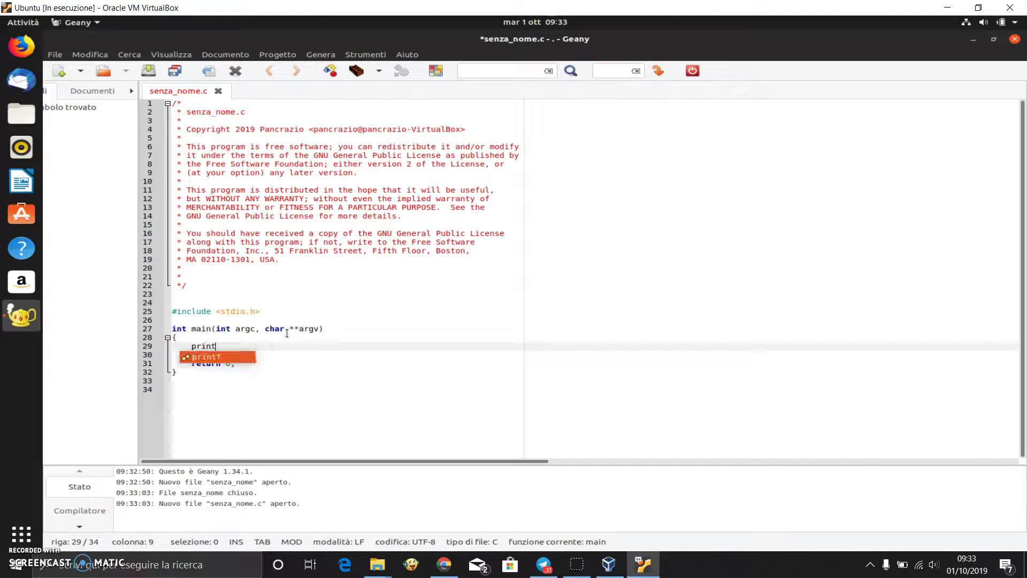
text(f("Ciao, amici del progetto Rus)
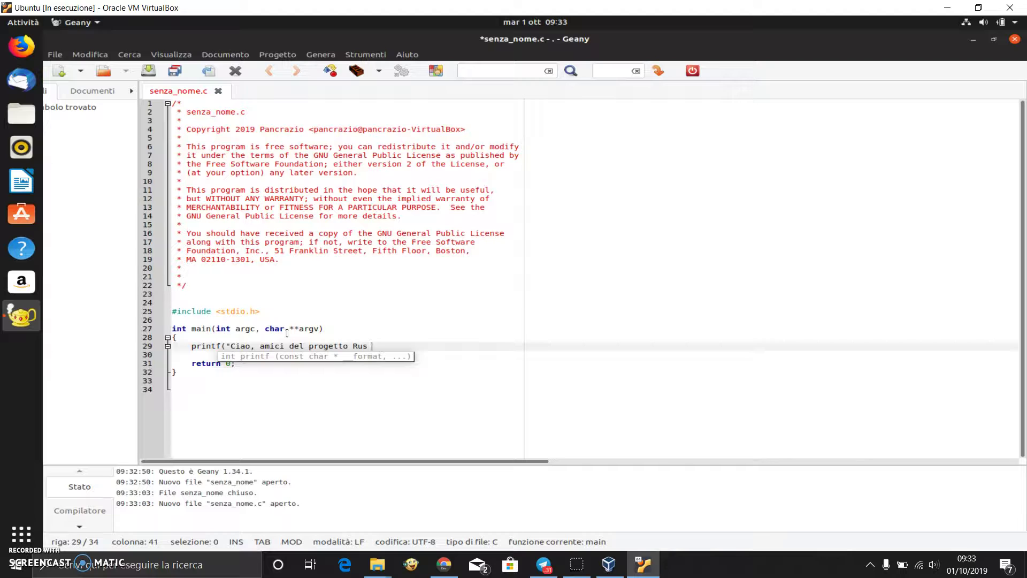
text(Keldius"))
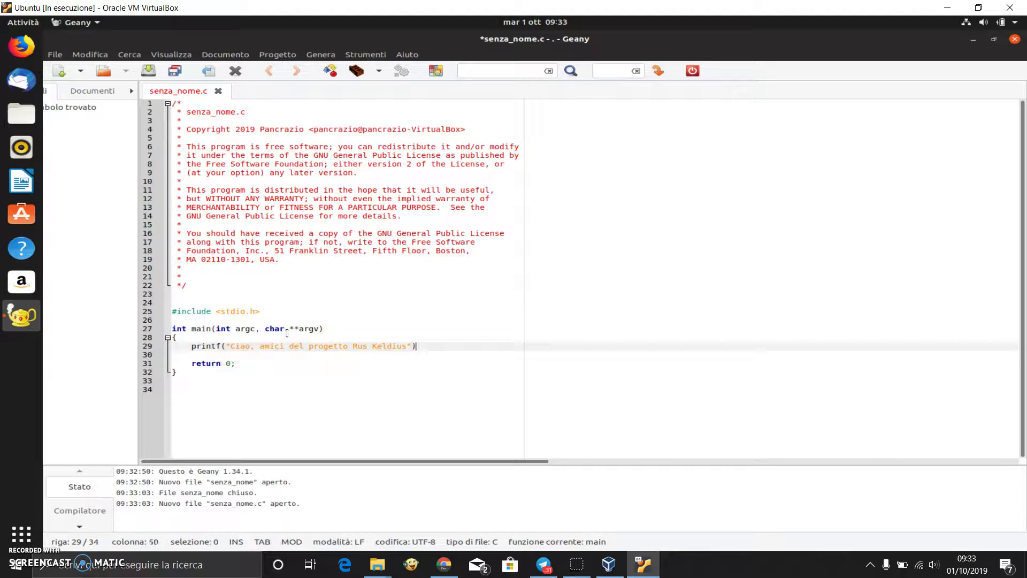
text(;)
text(\)
text(n)
- Start saving the source file and create a folder named programming with a subfolder C inside Documenti
click(182, 72)
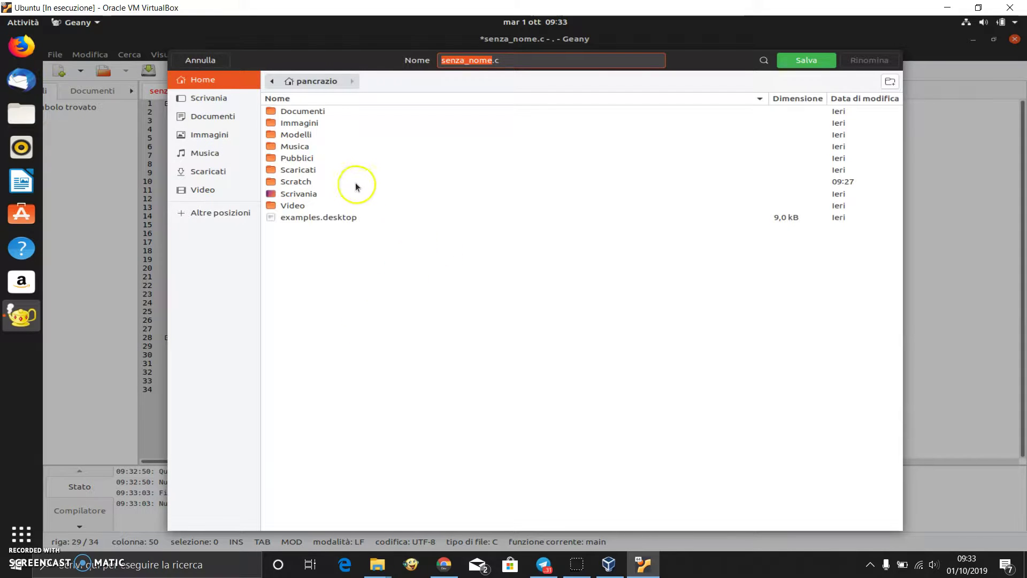
double_click(309, 110)
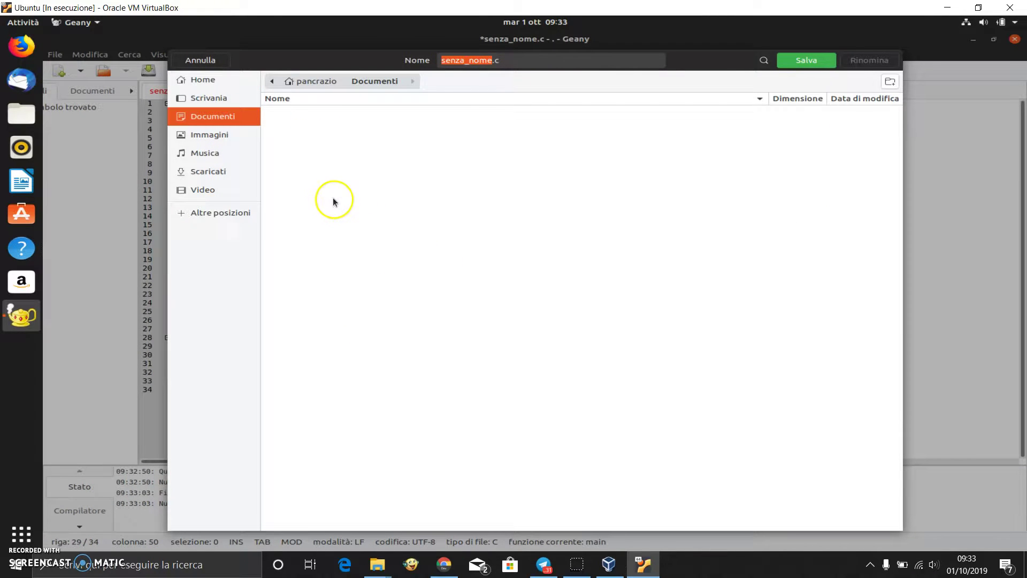
click(890, 81)
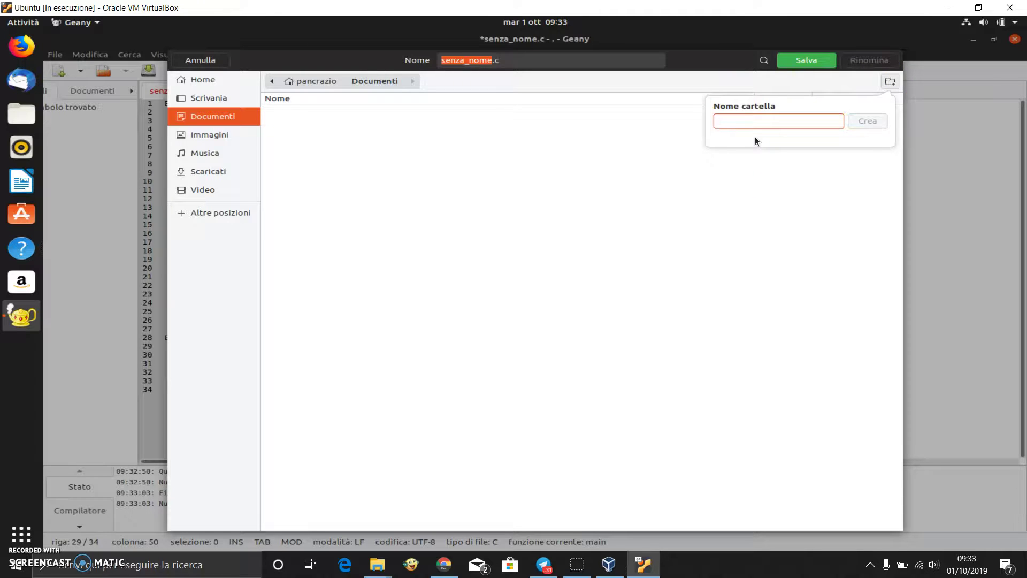
text(programming)
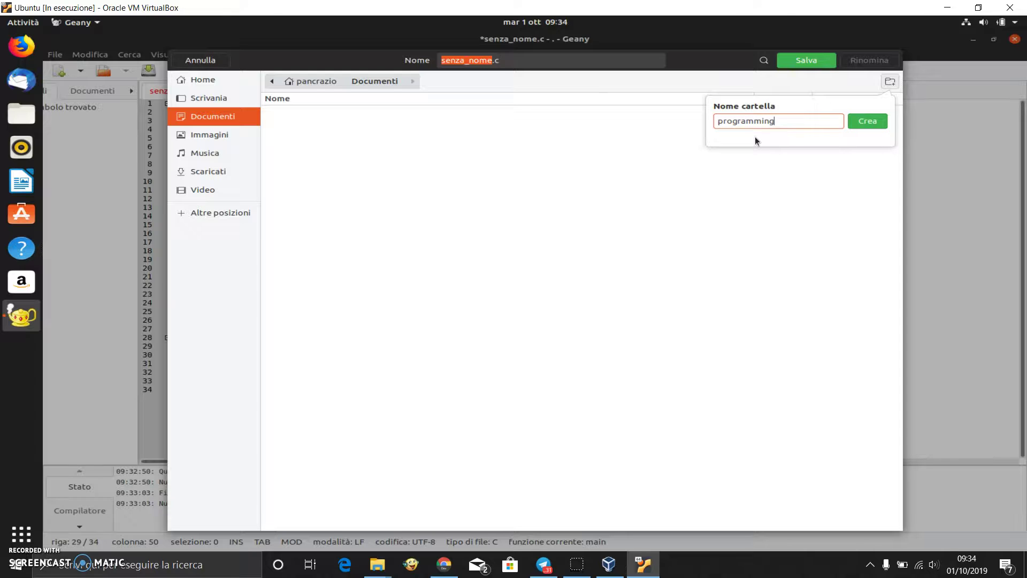
key(Return)
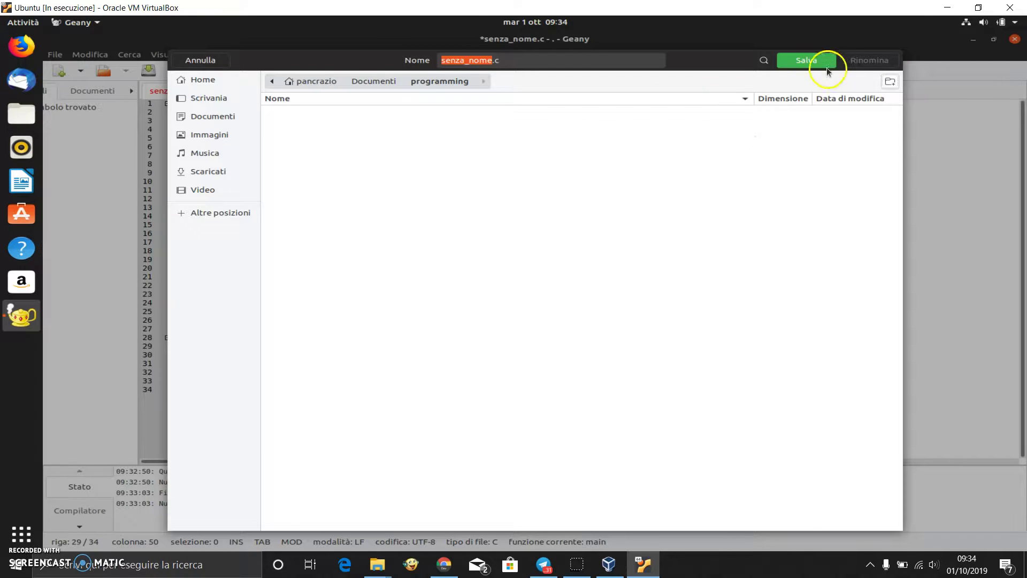
click(889, 85)
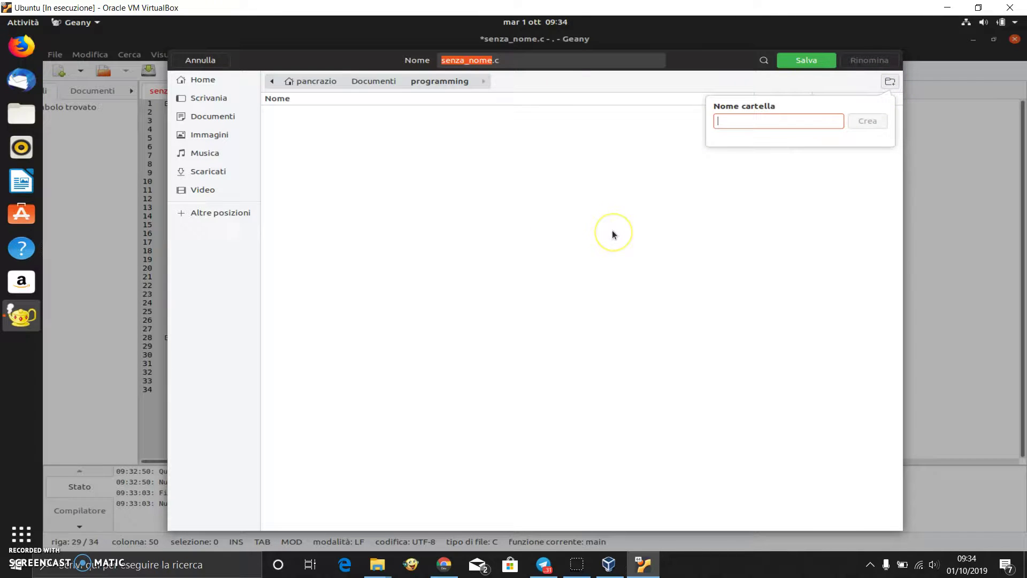
text(C)
key(Return)
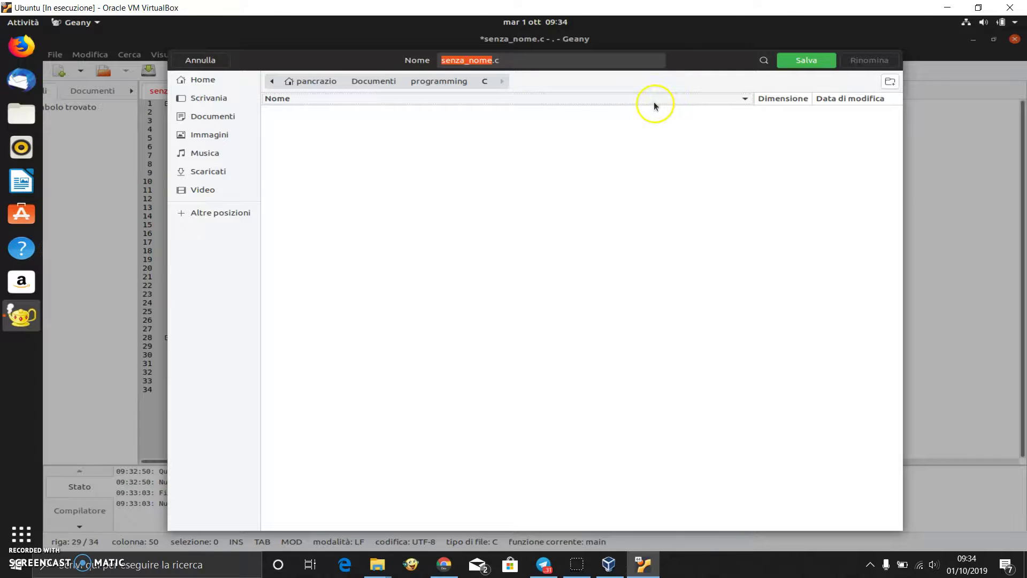
- Save the source file as senza_nome.c in the Documenti/programming/C folder
right_click(489, 238)
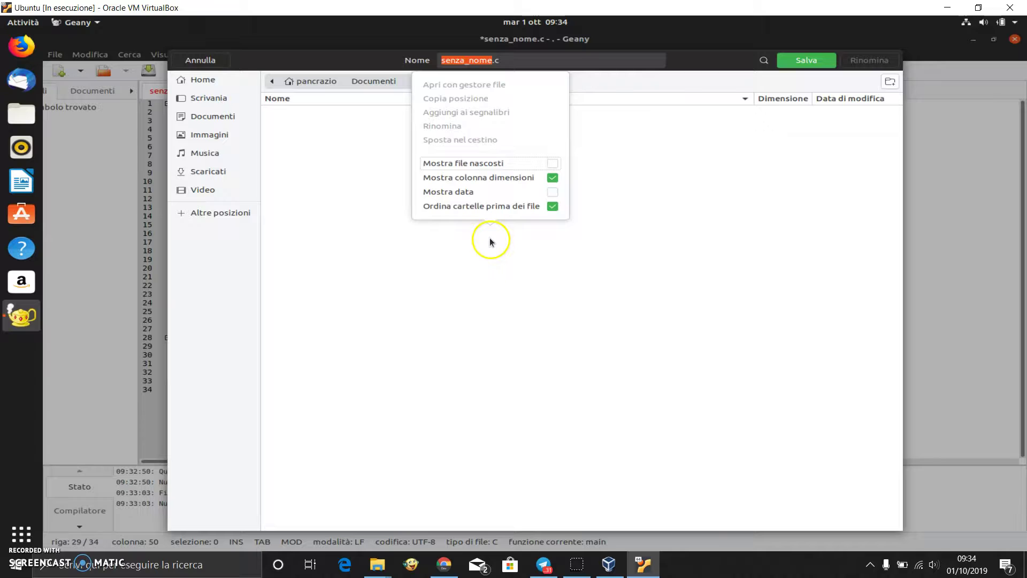
click(490, 237)
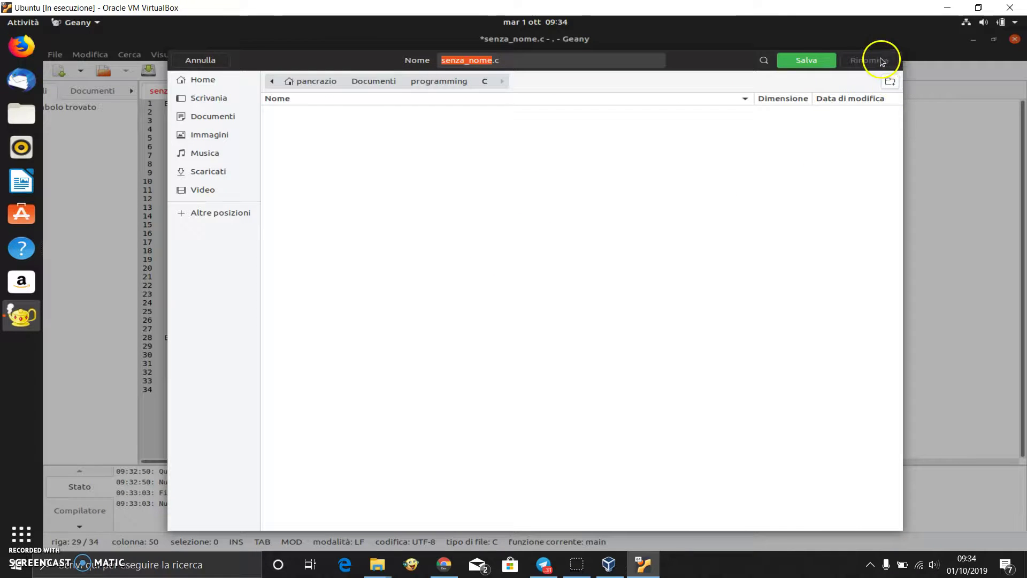
click(816, 64)
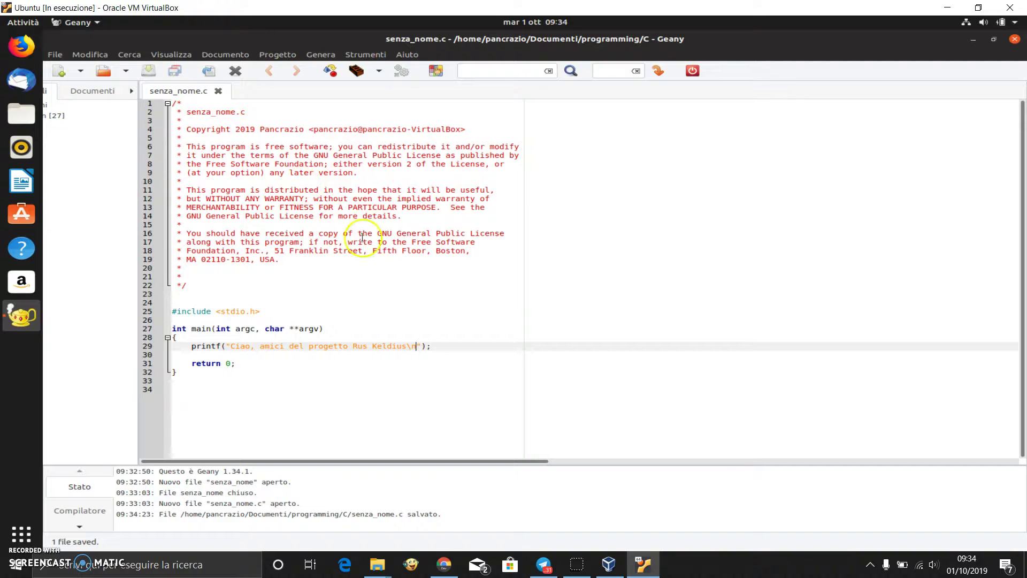
- Reload senza_nome.c from disk, keeping its undo history, and compile it
click(207, 71)
click(208, 71)
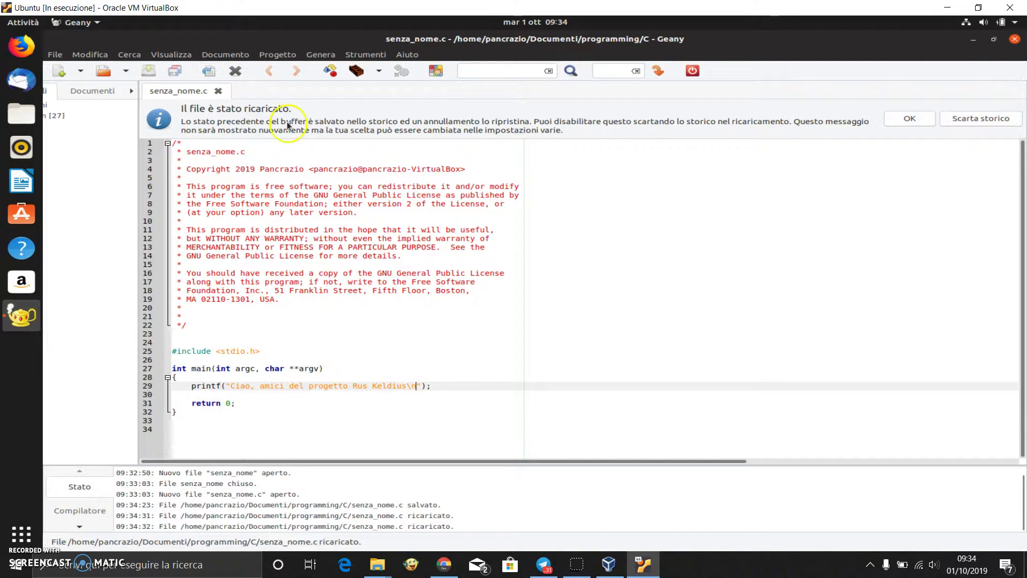
click(909, 118)
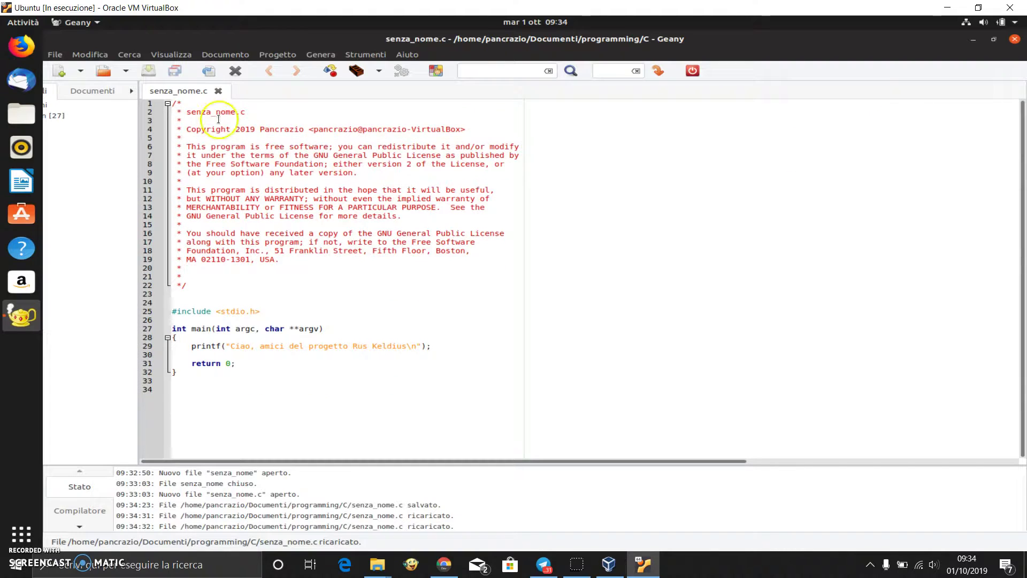
click(332, 71)
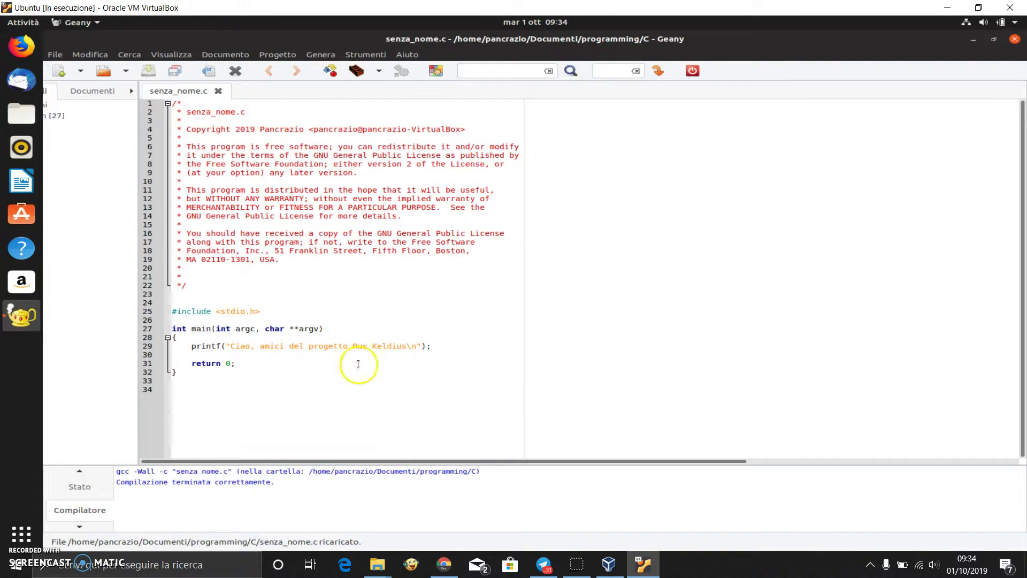
- Enlarge the editor text and go to the last line of the file to view the whole main function
click(474, 328)
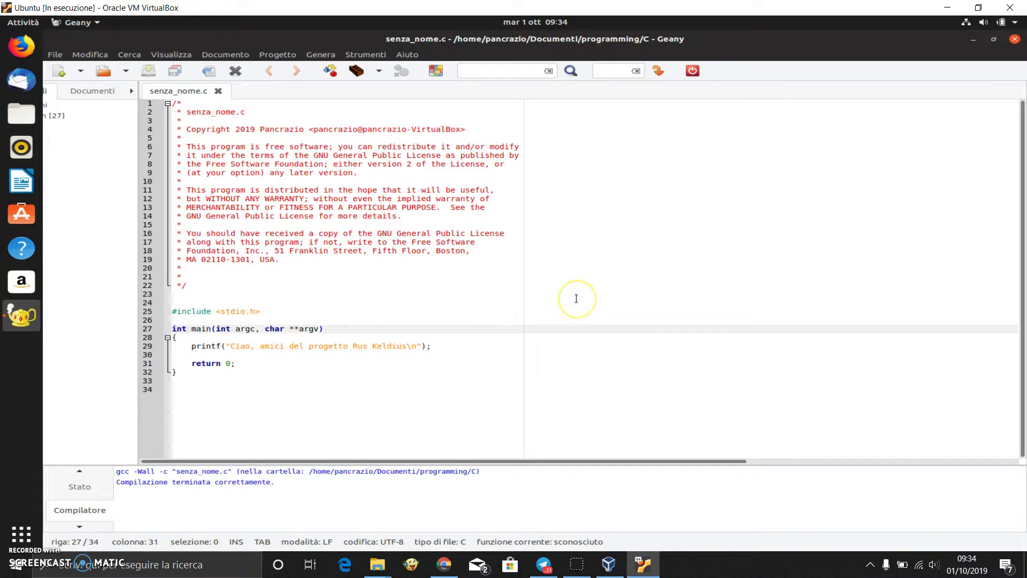
key(ctrl+plus)
key(ctrl+plus)
key(ctrl+plus)
key(ctrl+plus)
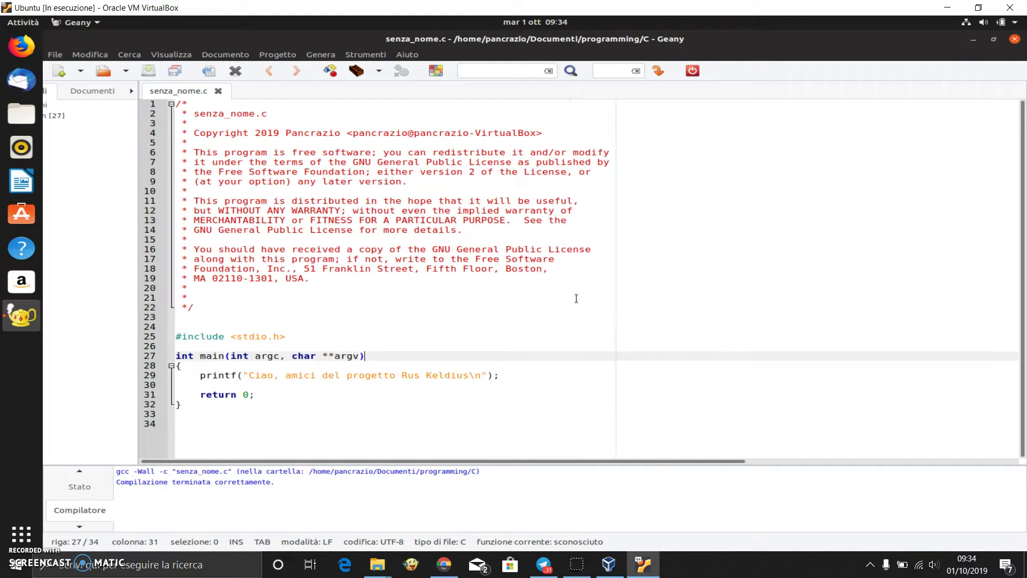
key(Down)
key(Down)
key(Down)
key(Down)
key(Down)
key(Down)
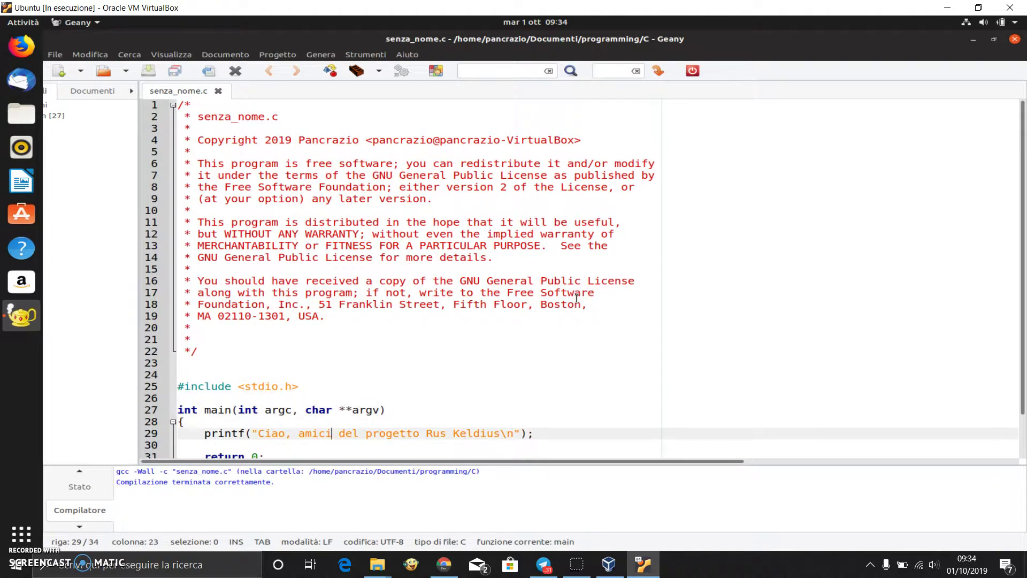
key(Down)
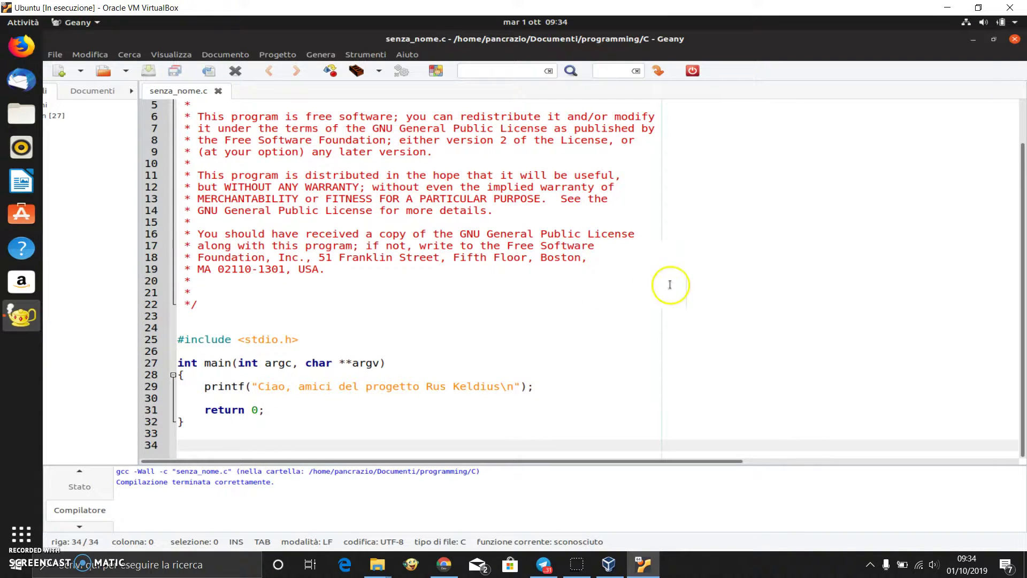
- Build and run the program, and move the terminal window off the start of the code to read its output
click(357, 71)
click(402, 72)
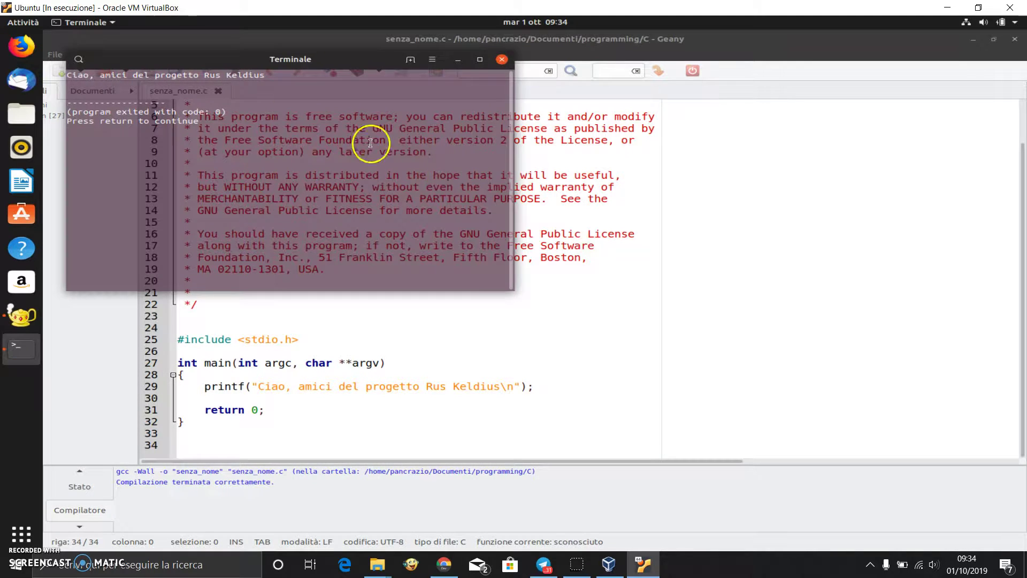
drag(202, 48, 549, 202)
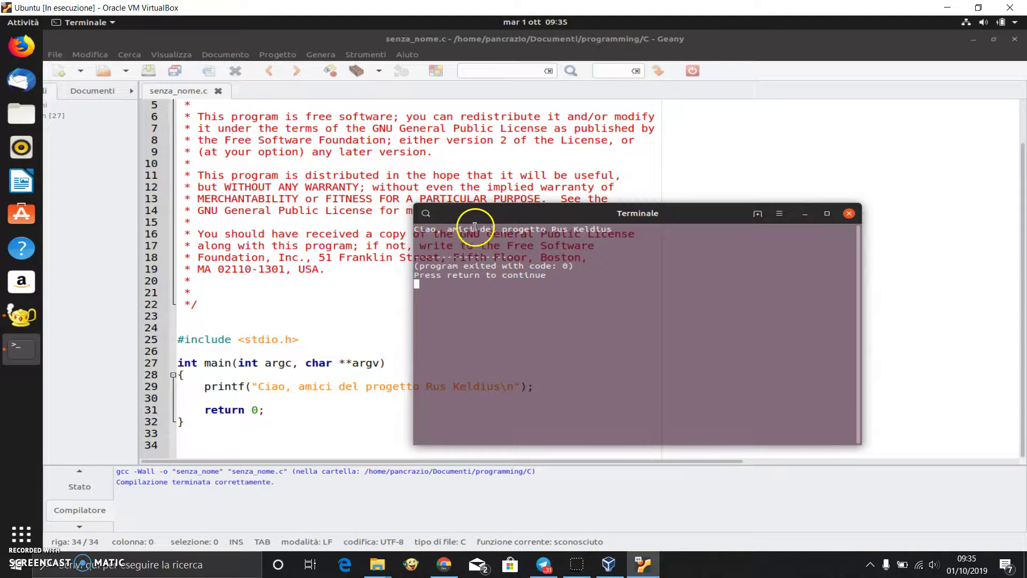
- Highlight the printed greeting and enlarge the terminal text to read it, and close the terminal and Geany
drag(614, 230, 409, 227)
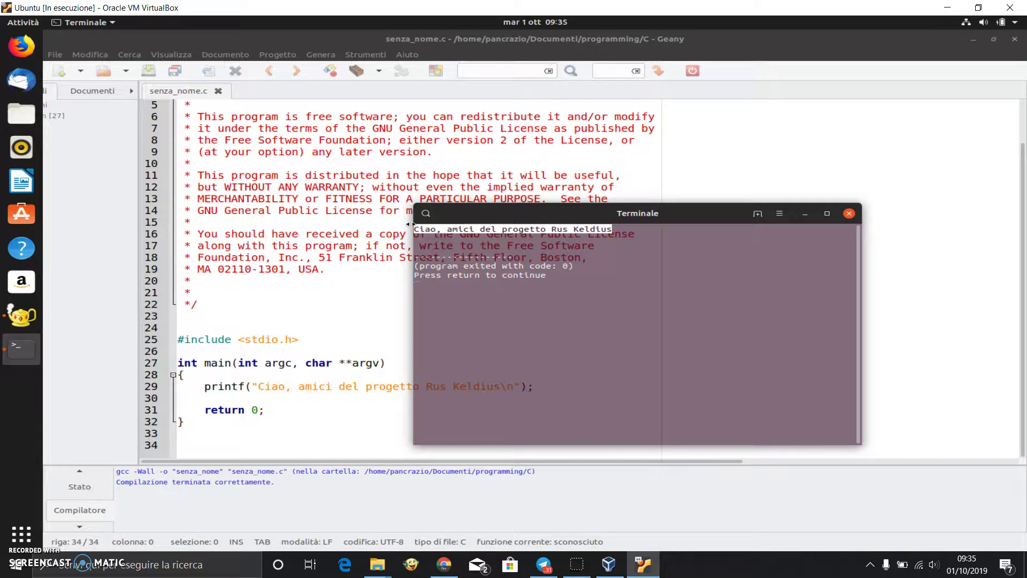
key(ctrl+p)
click(707, 289)
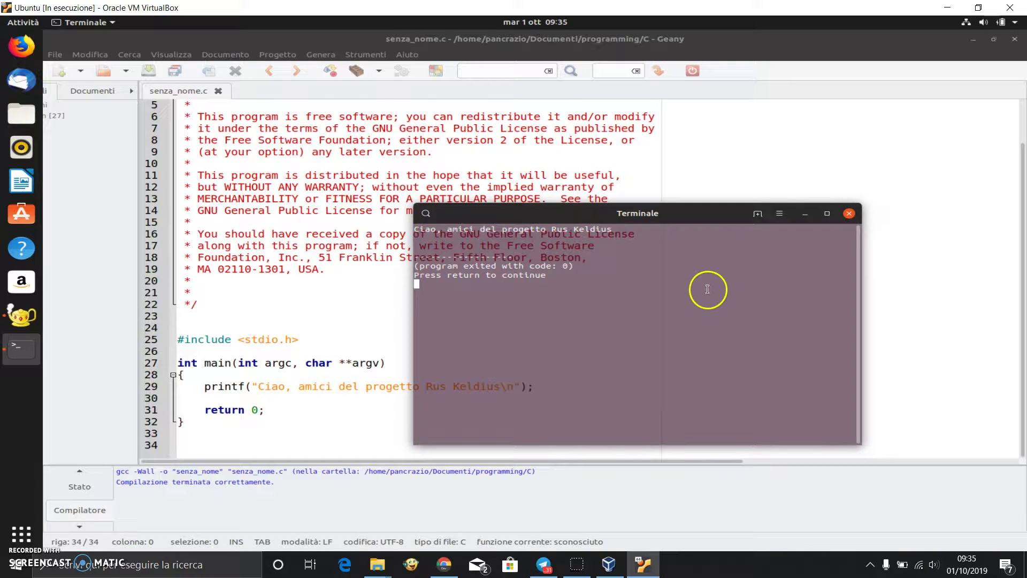
key(ctrl+plus)
key(ctrl+plus)
key(ctrl+plus)
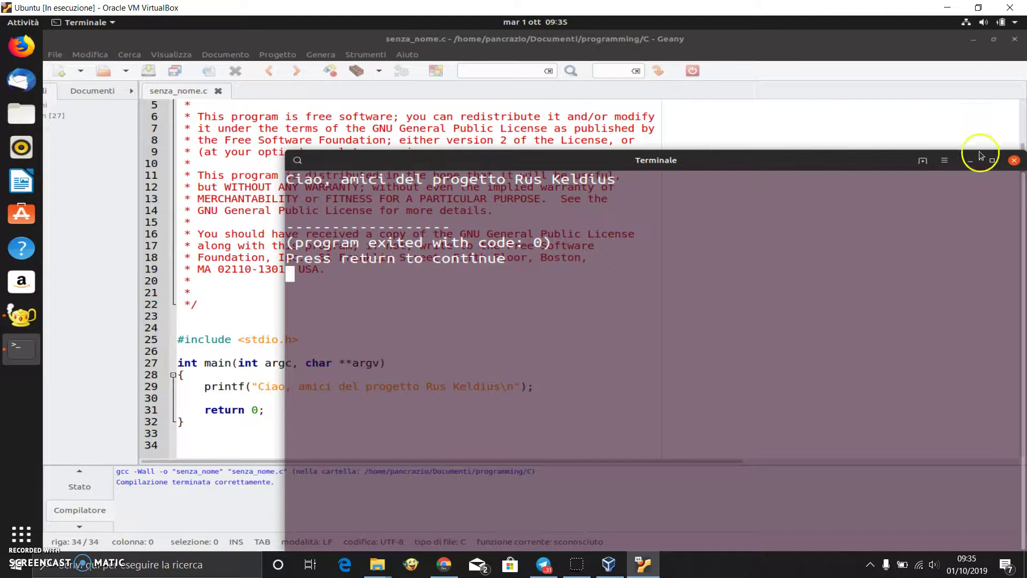
click(1014, 160)
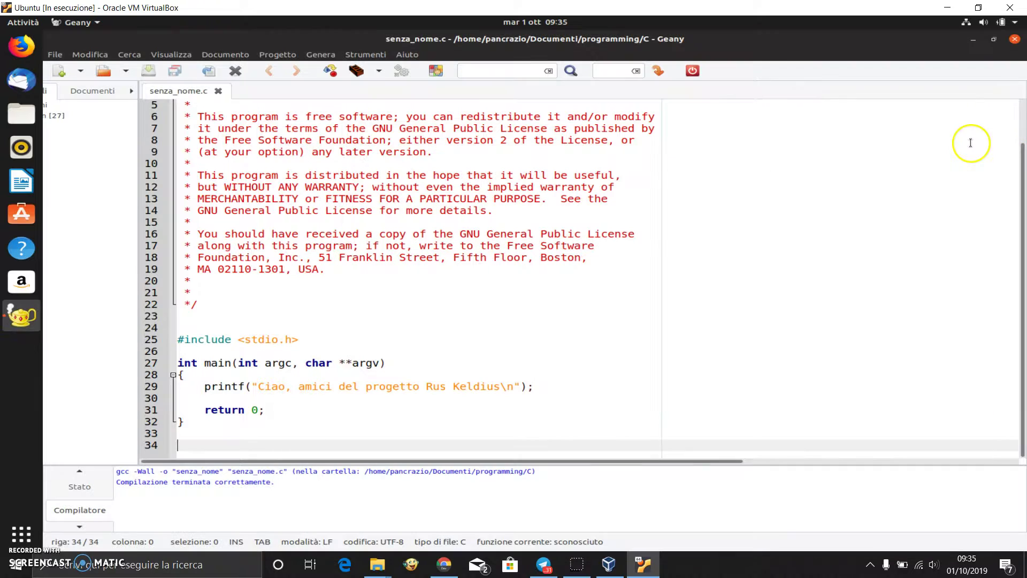
click(1015, 40)
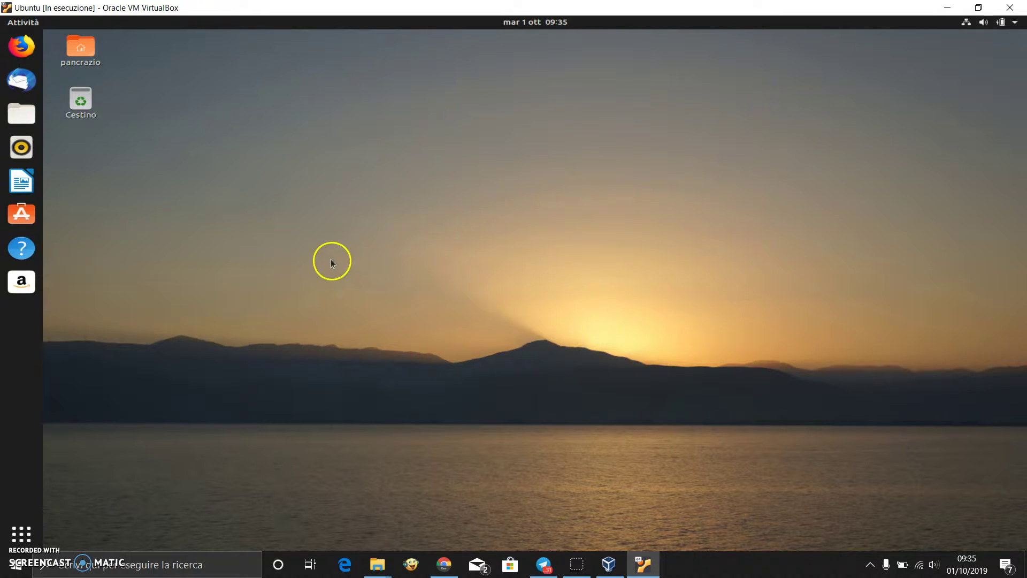
- Open Terminal from the Utilità group in the full application list and enlarge its text
click(23, 522)
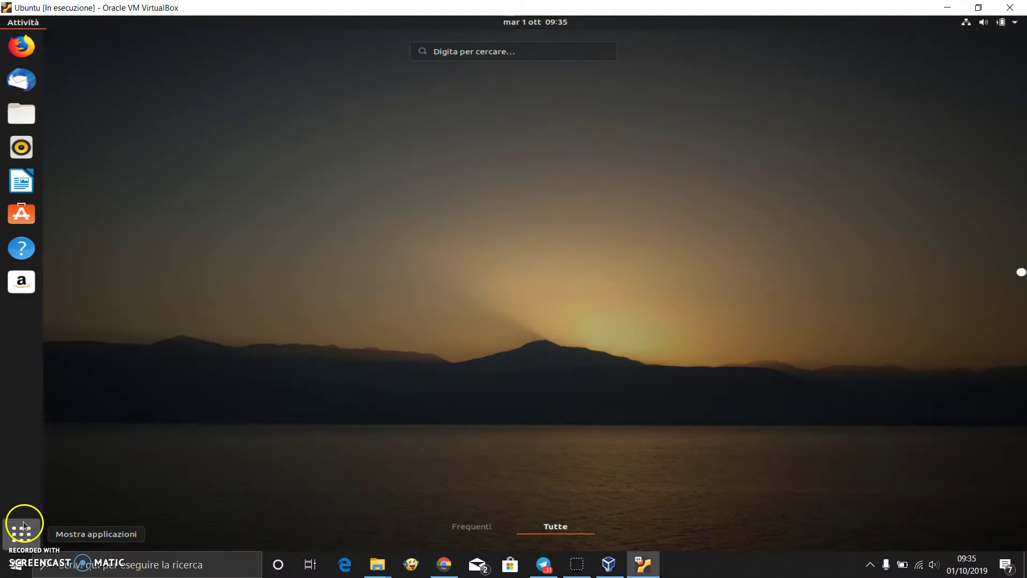
scroll(511, 357, down, 2)
scroll(511, 357, up, 1)
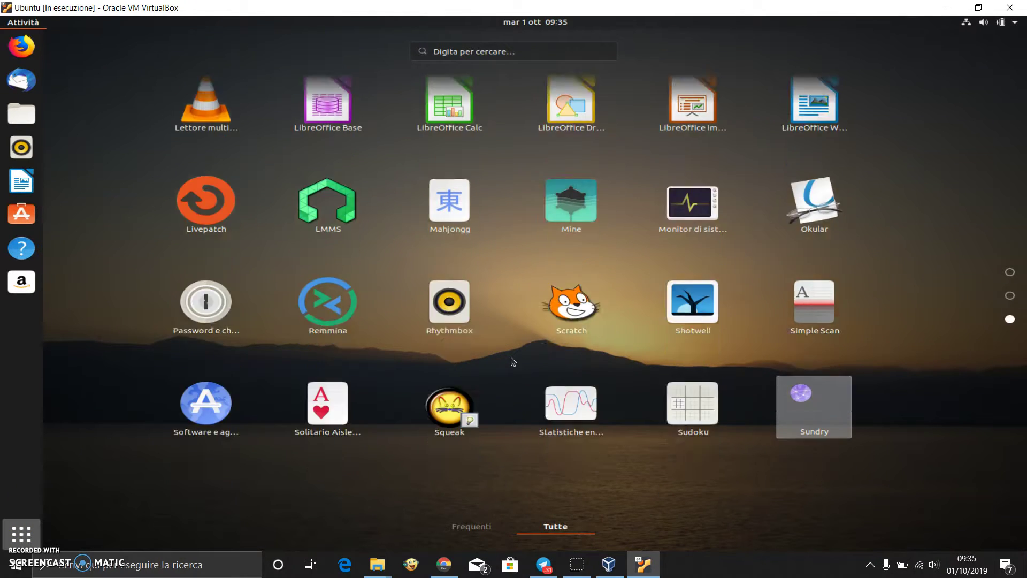
scroll(511, 357, down, 1)
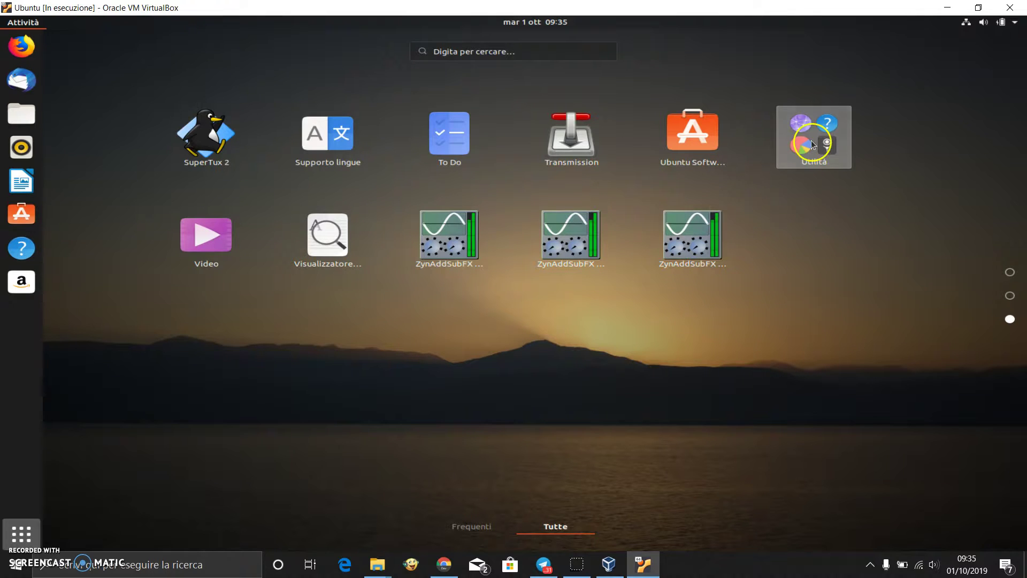
click(832, 156)
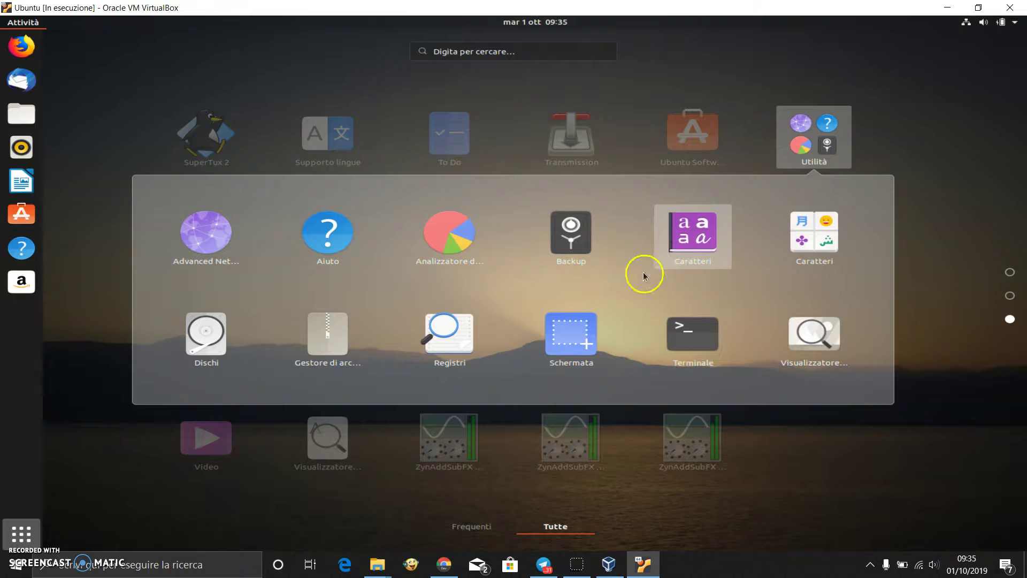
click(702, 334)
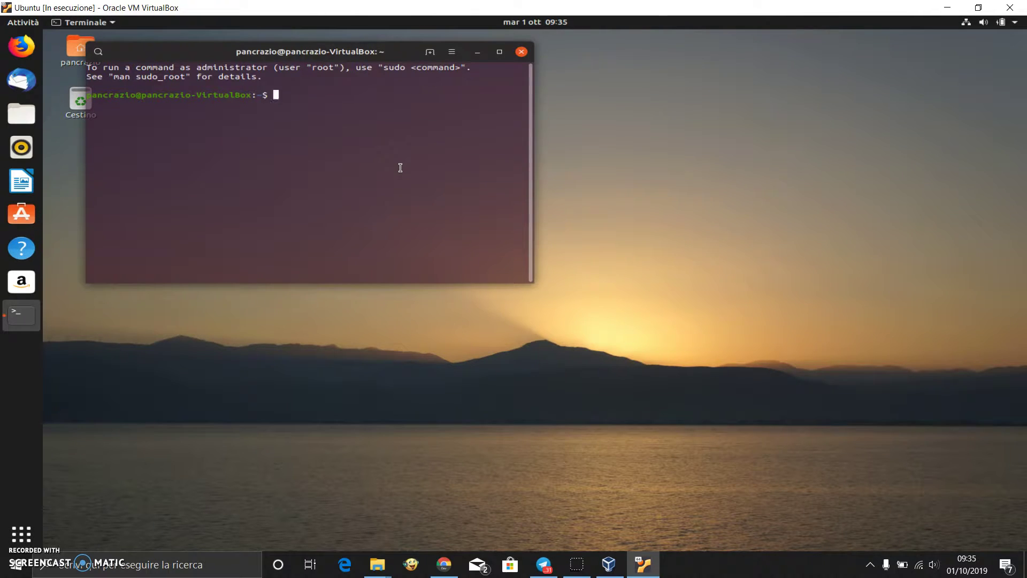
key(ctrl+plus)
key(ctrl+plus)
key(ctrl+plus)
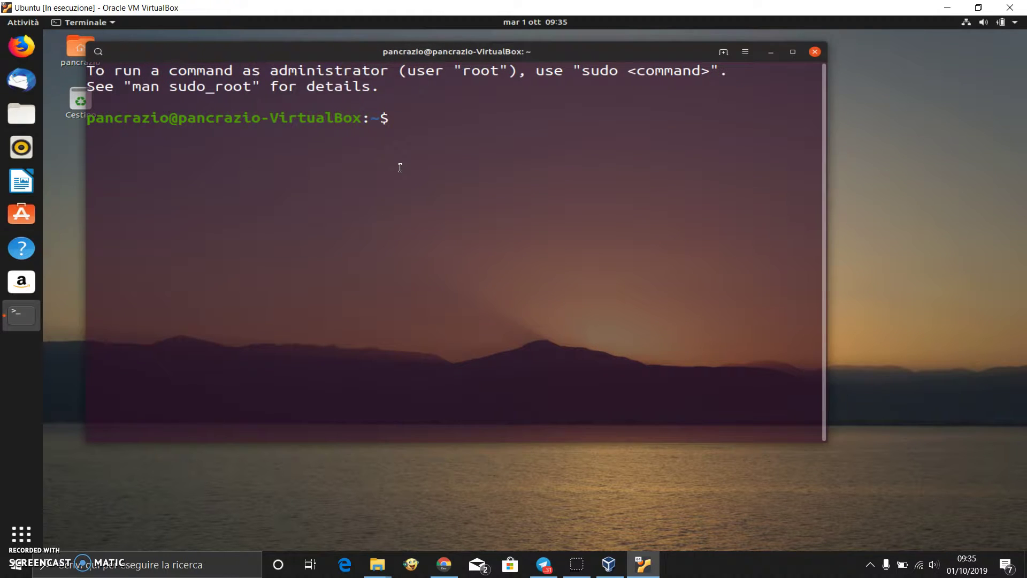
- Move the terminal window off the desktop icons and show the system information with uname and uname -a
drag(320, 57, 475, 84)
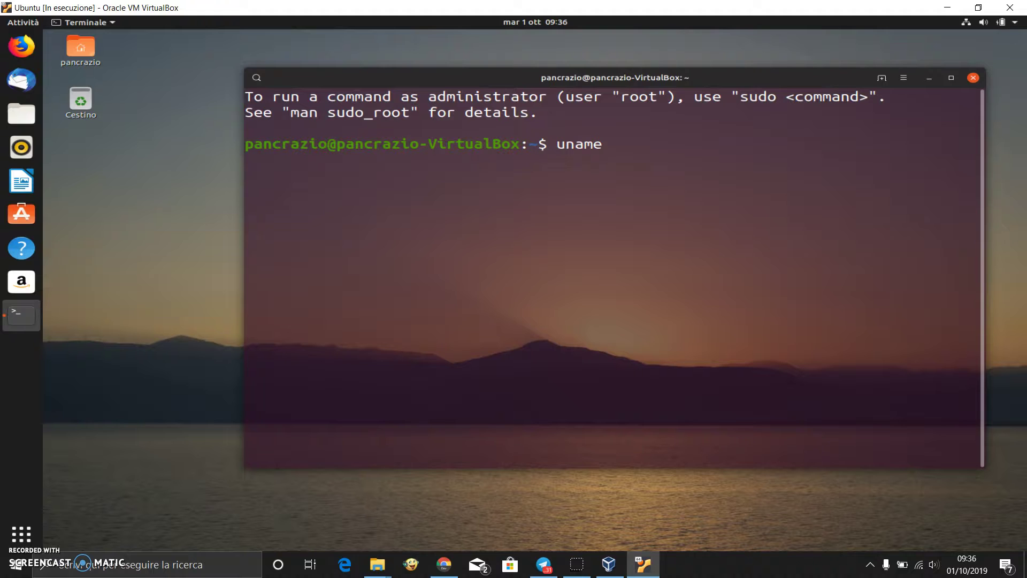
key(Return)
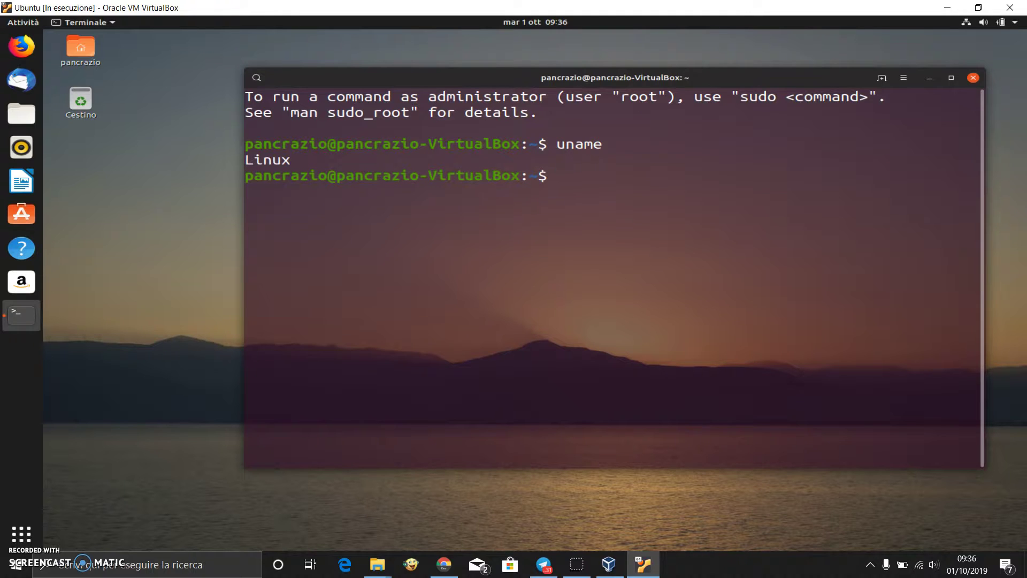
key(Up)
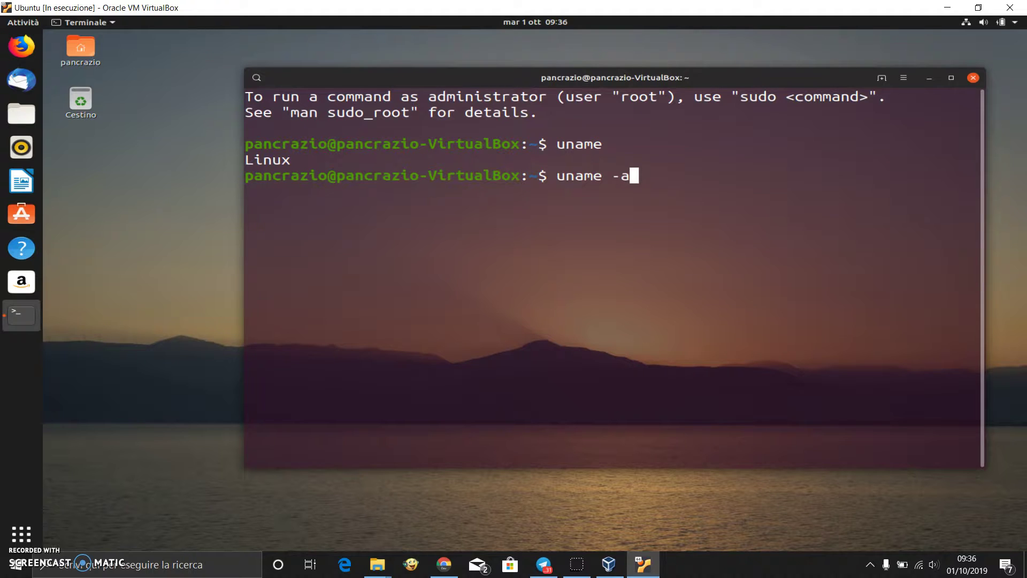
text(-a)
key(Return)
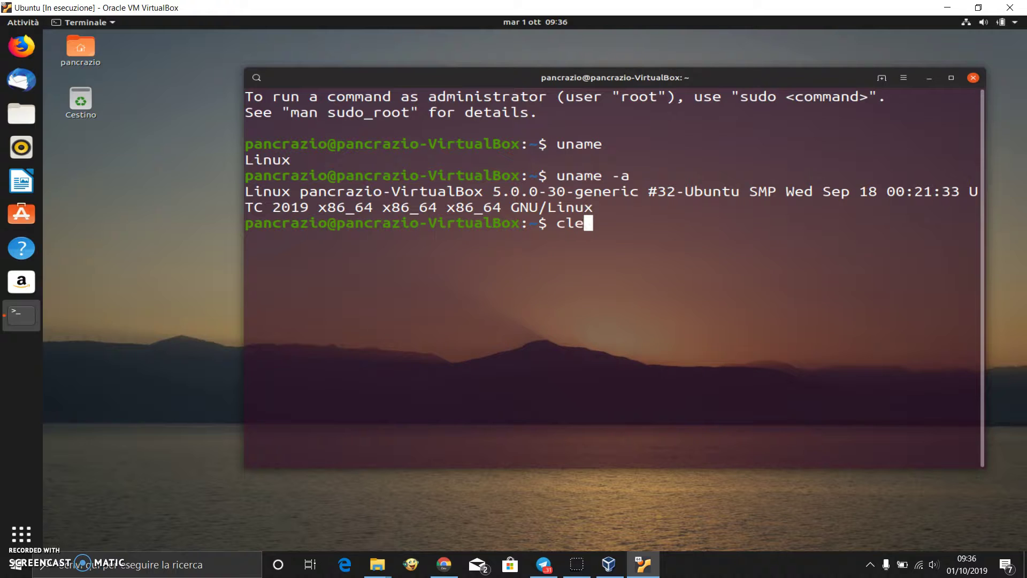
- Clear the terminal and list the running processes with ps and the home folder's contents with ls
key(Return)
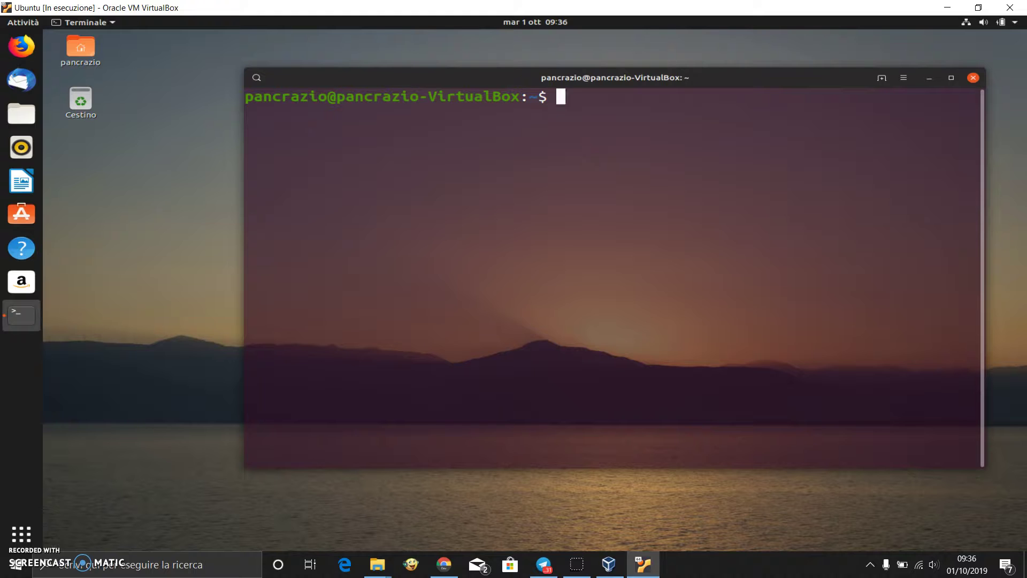
key(Return)
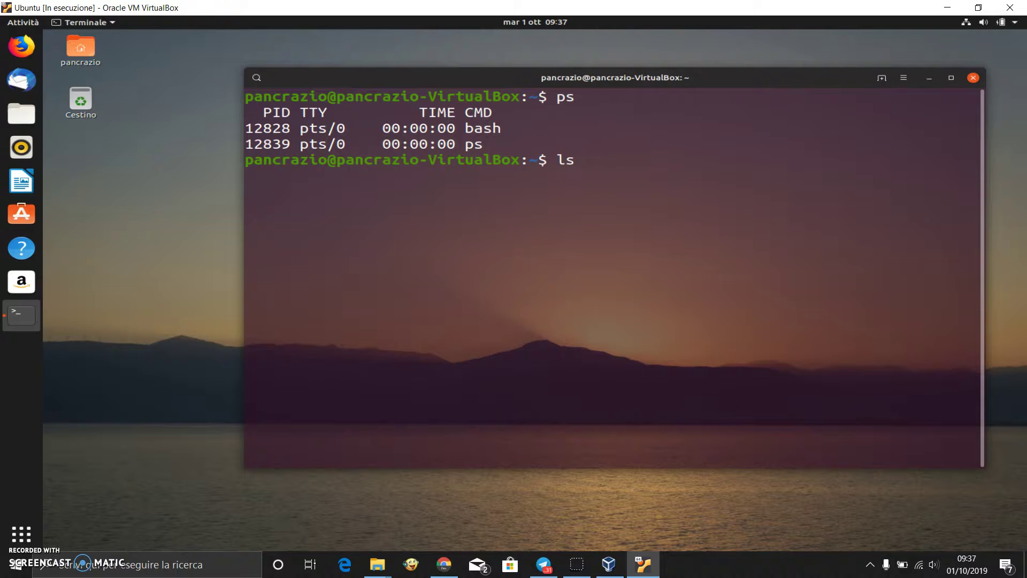
key(Return)
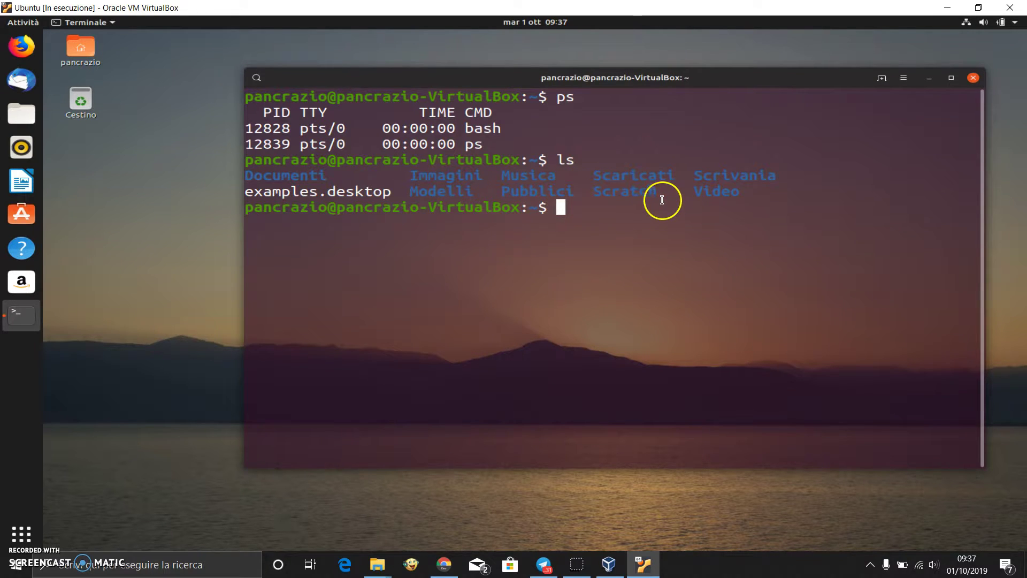
- Open the home folder in a reduced window beside the terminal for comparison, and print the working directory with pwd
double_click(86, 45)
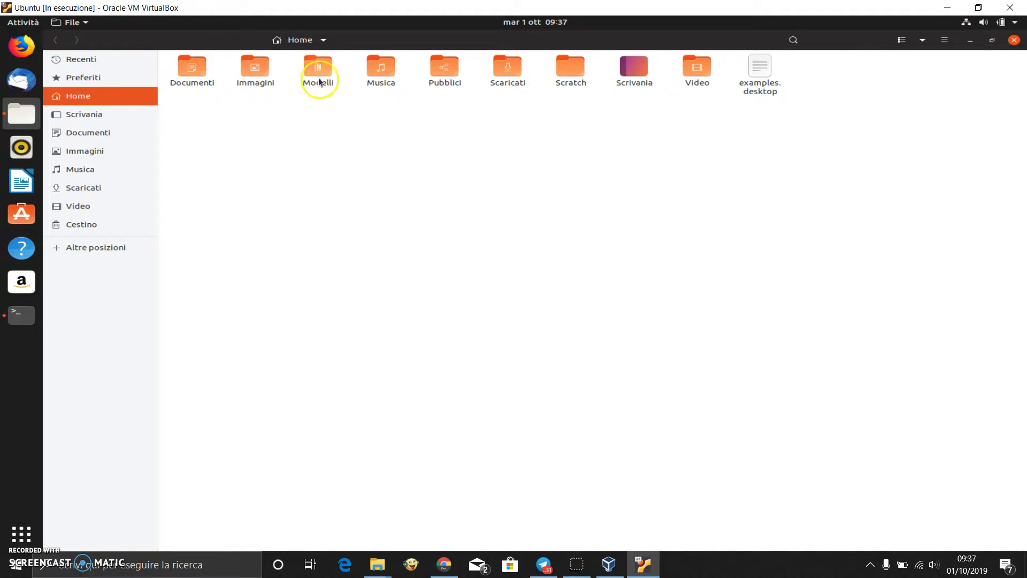
click(992, 41)
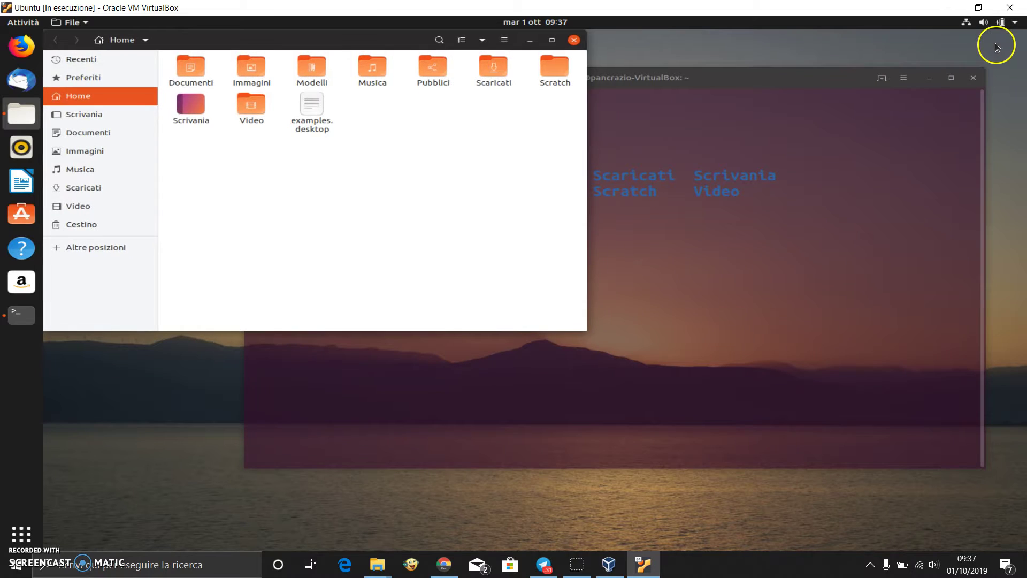
drag(661, 67, 566, 166)
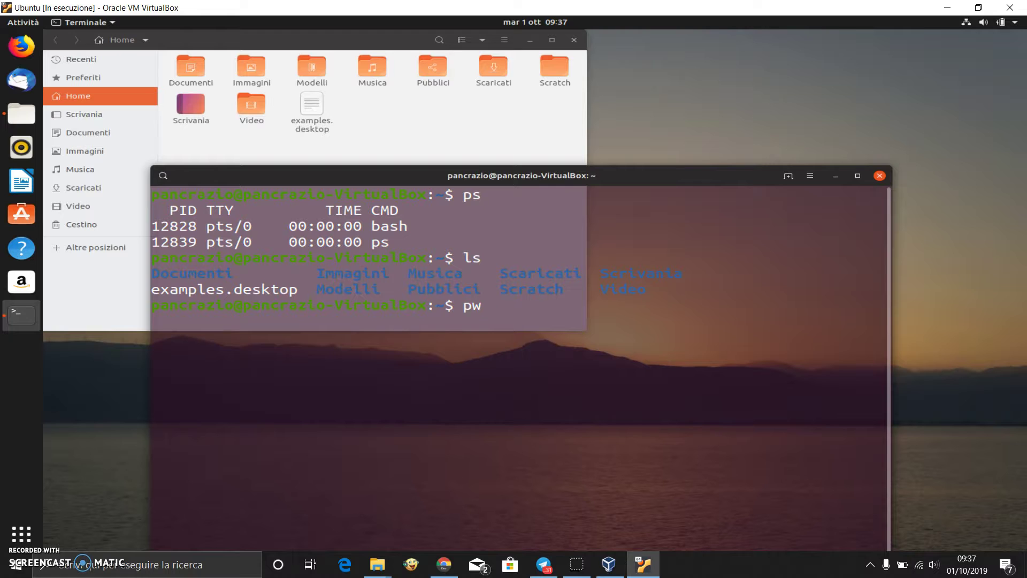
text(pwd)
key(Return)
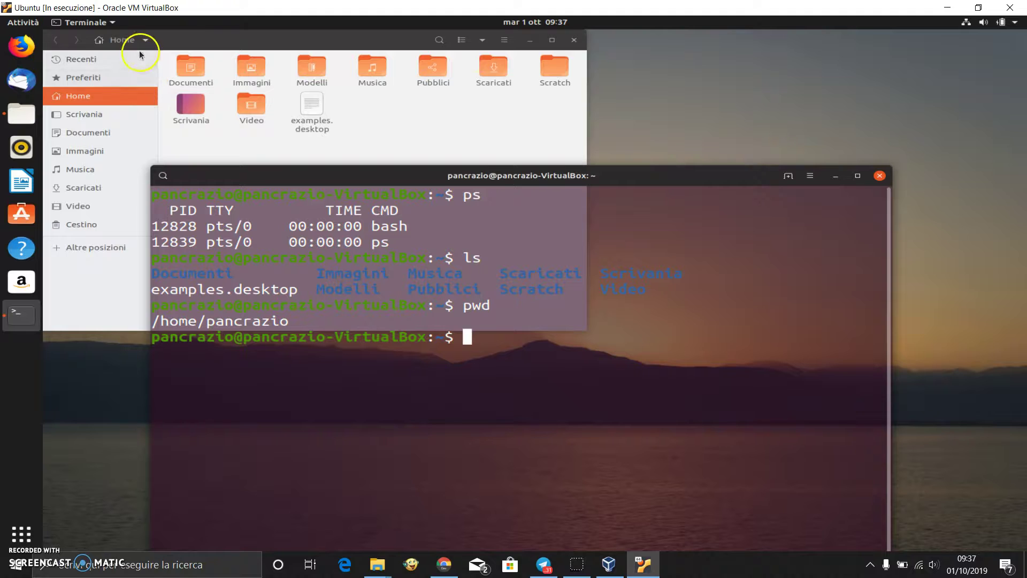
- Close the terminal and the home folder window to return to the empty desktop
click(882, 180)
drag(343, 37, 652, 98)
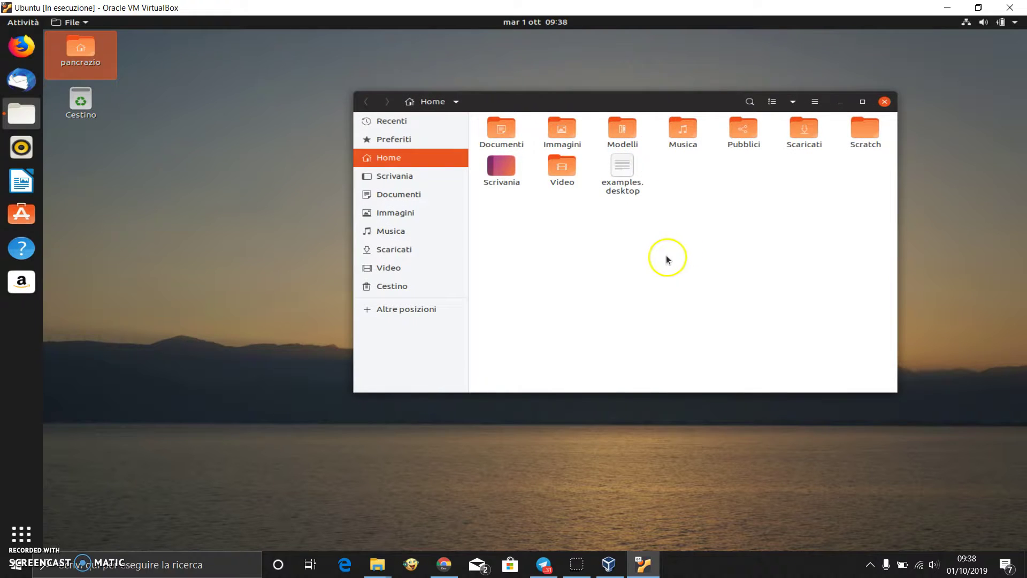
click(884, 102)
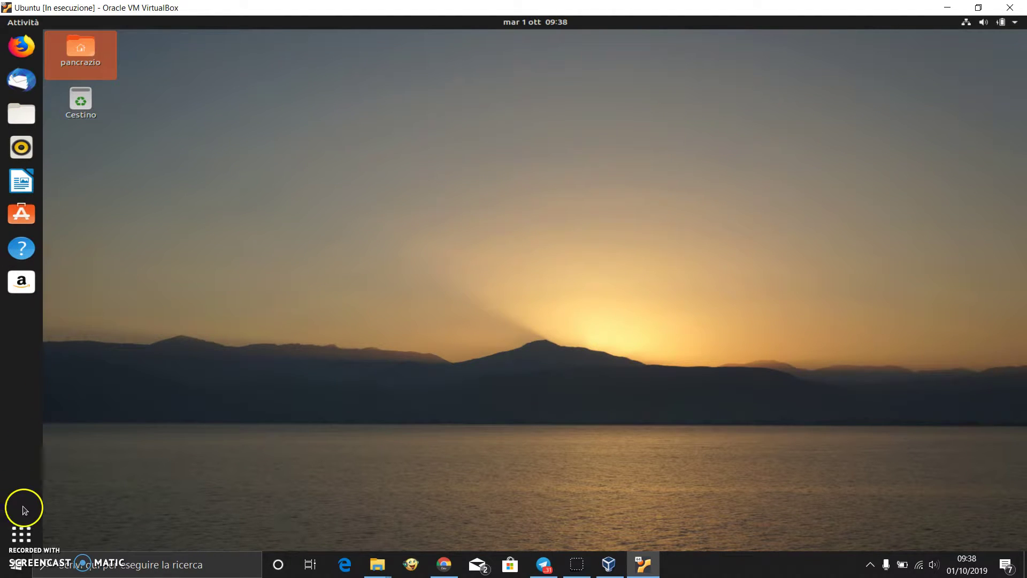
- Open the Giochi category in Ubuntu Software and browse only the Arcade games
click(21, 213)
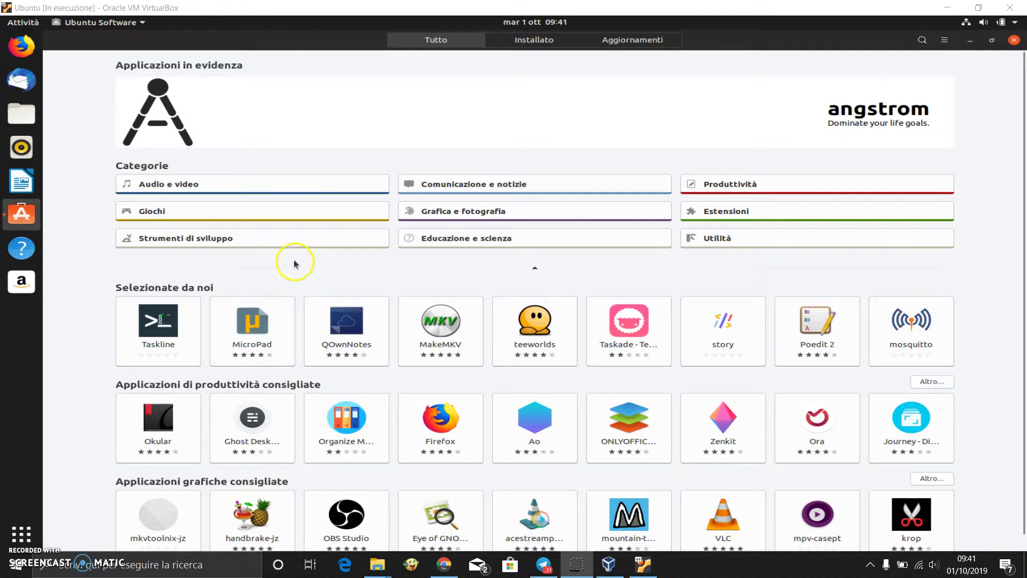
click(159, 213)
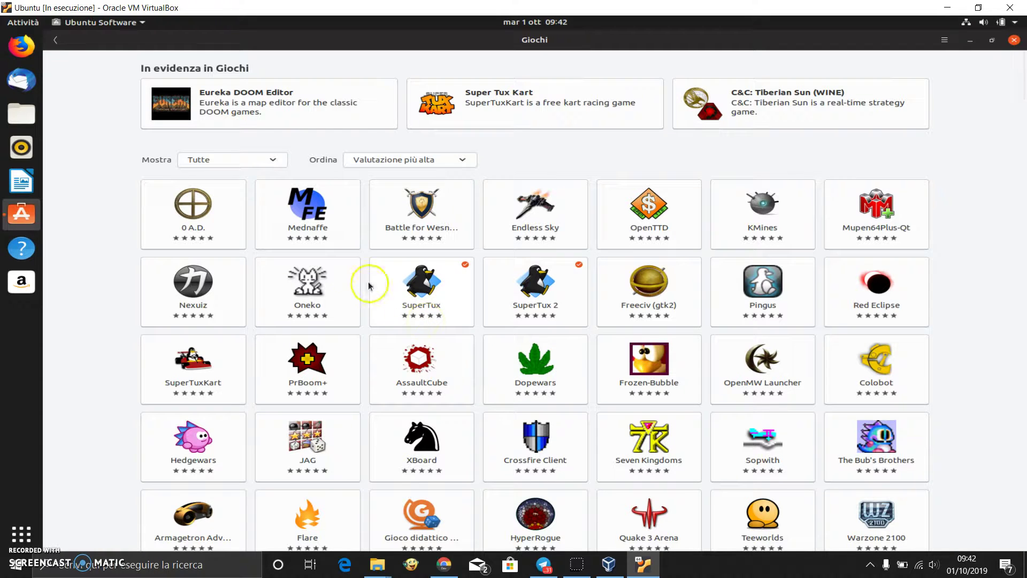
click(275, 162)
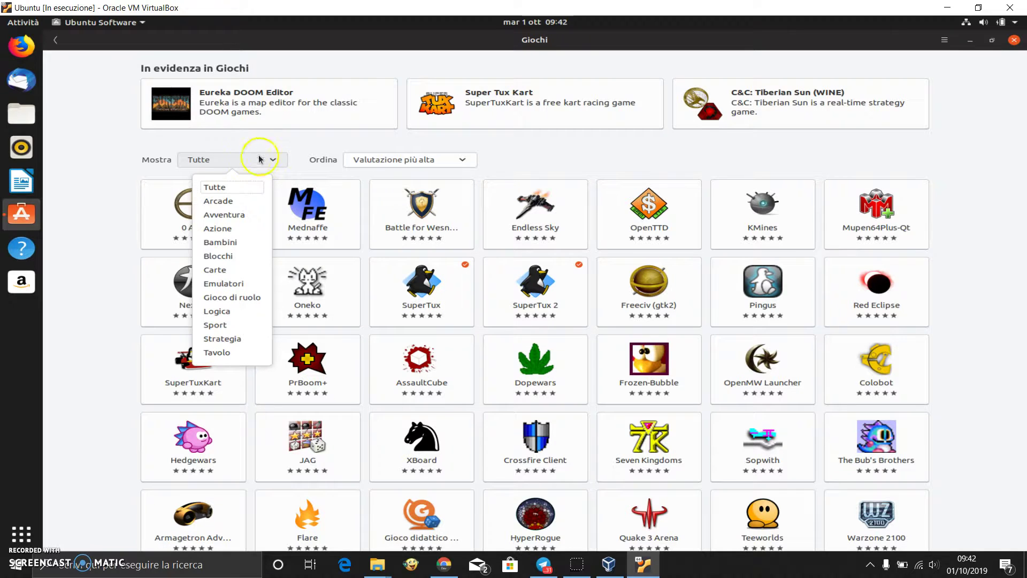
click(225, 202)
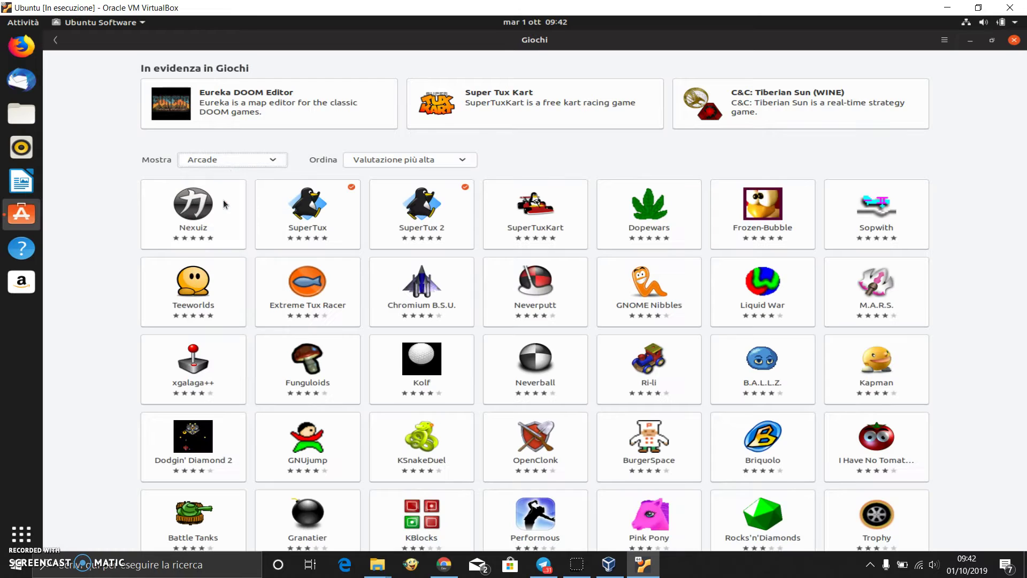
scroll(406, 415, down, 2)
scroll(407, 415, up, 2)
- Filter the games by Avventura and by Tavolo, browse the listed titles, and return to the store's overview
click(274, 163)
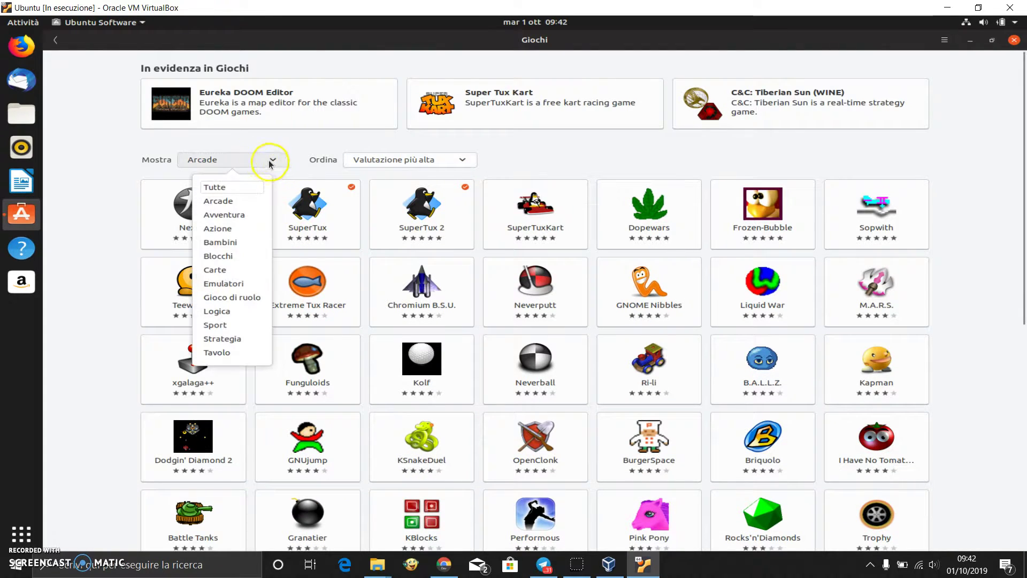
click(234, 215)
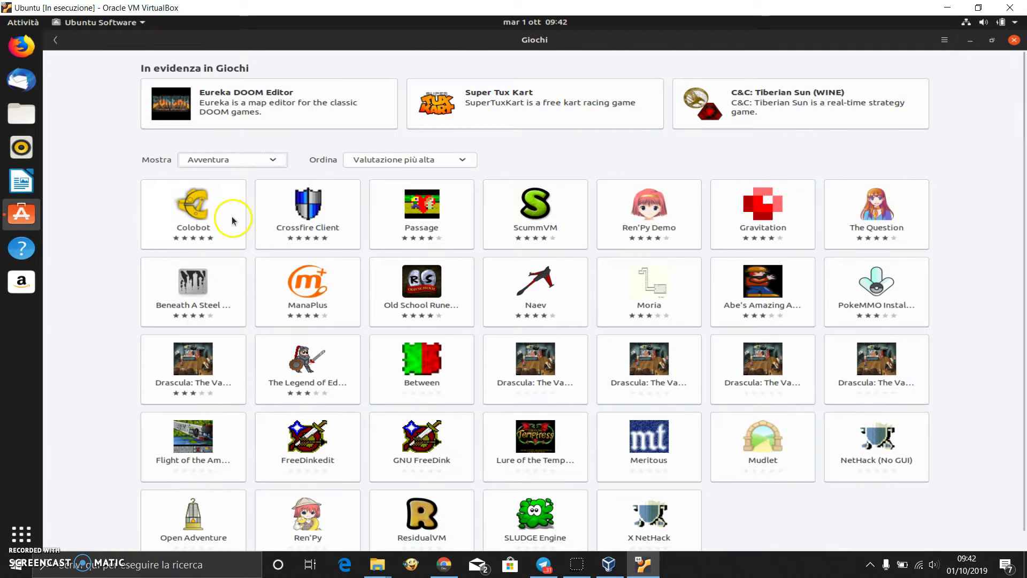
click(241, 164)
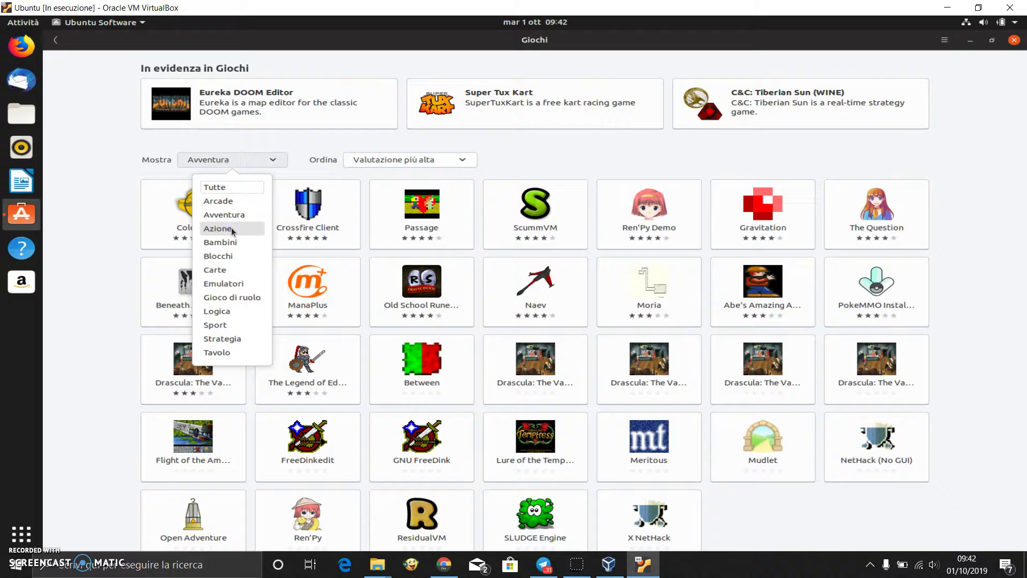
click(244, 313)
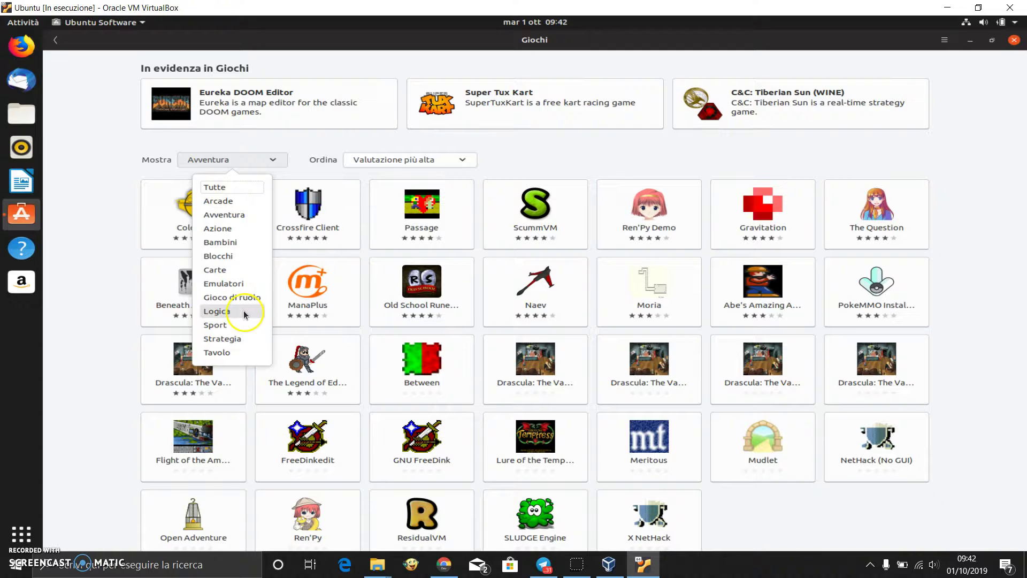
click(239, 352)
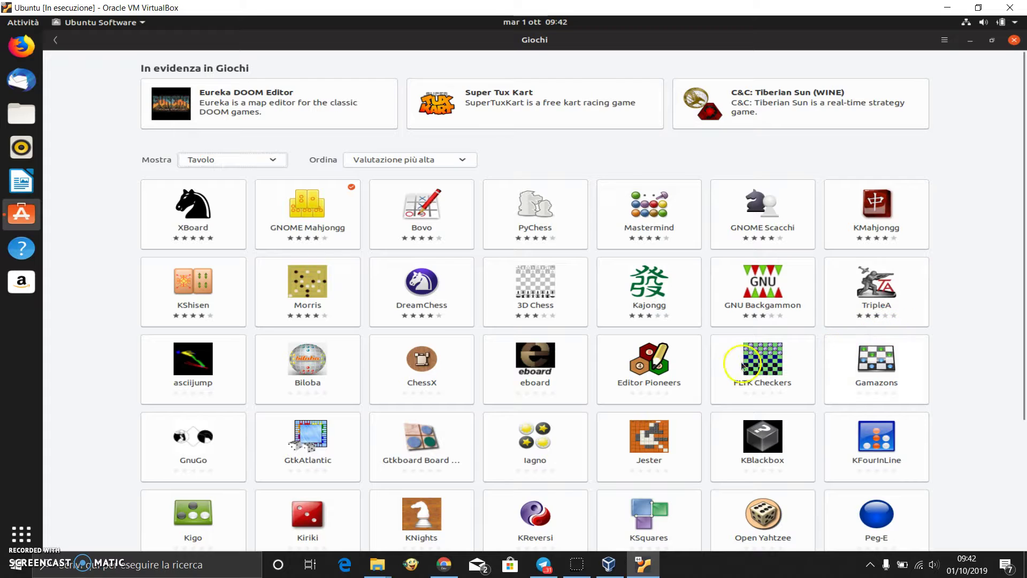
scroll(742, 366, down, 5)
scroll(723, 355, up, 5)
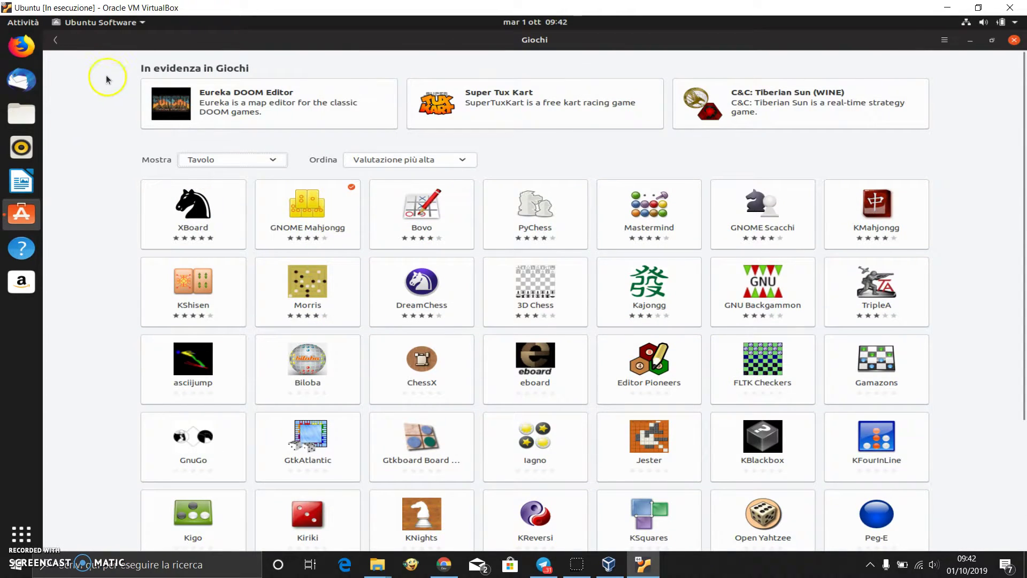
click(56, 40)
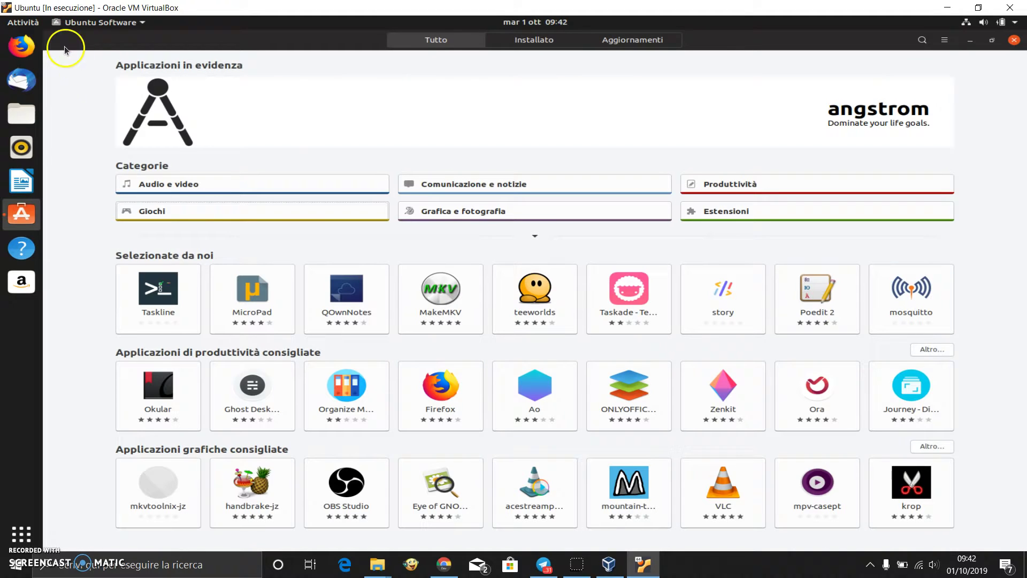
- Launch GNOME Mahjongg from the board games in the Giochi category and maximize the game window
click(164, 211)
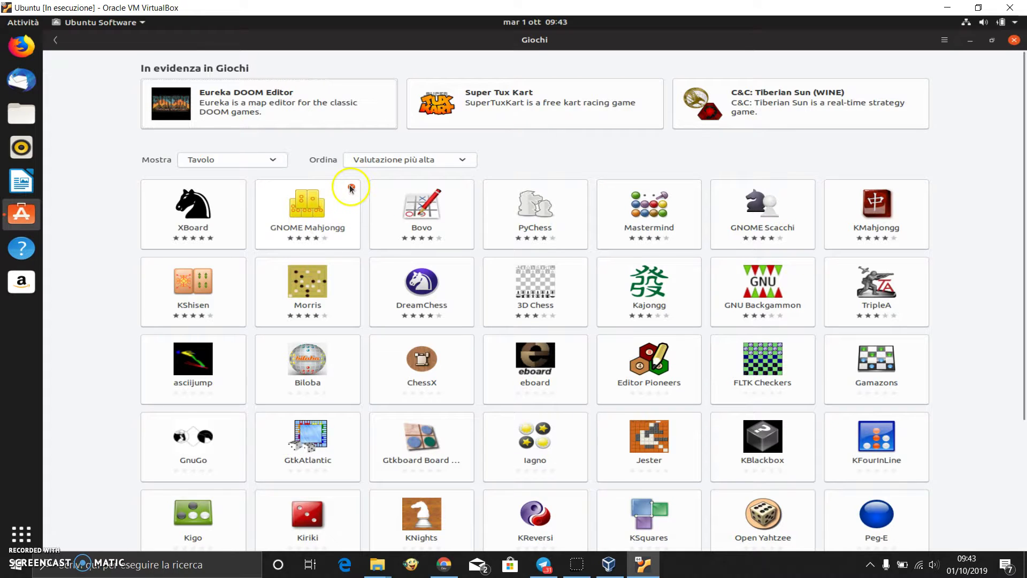
click(304, 206)
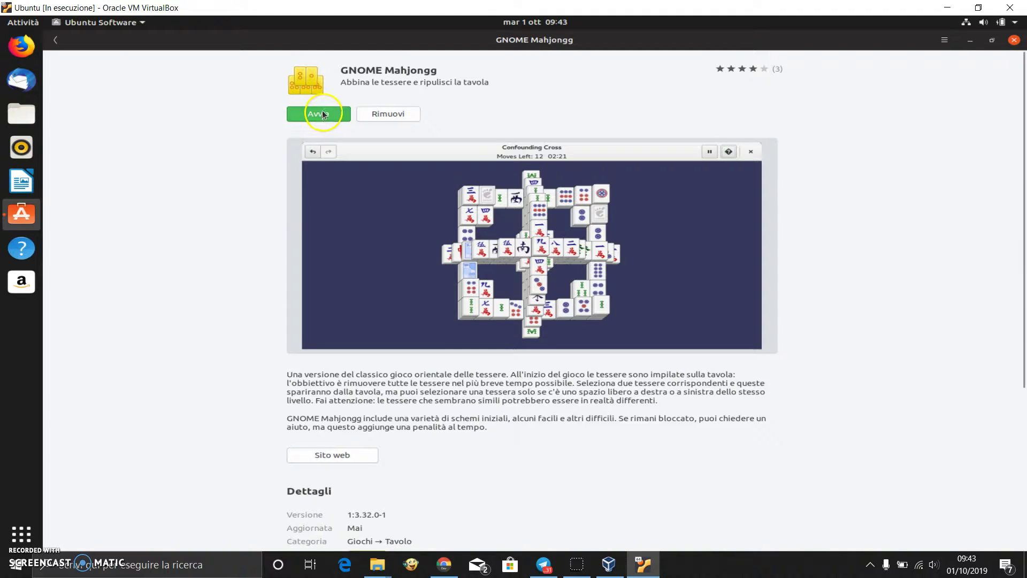
click(320, 114)
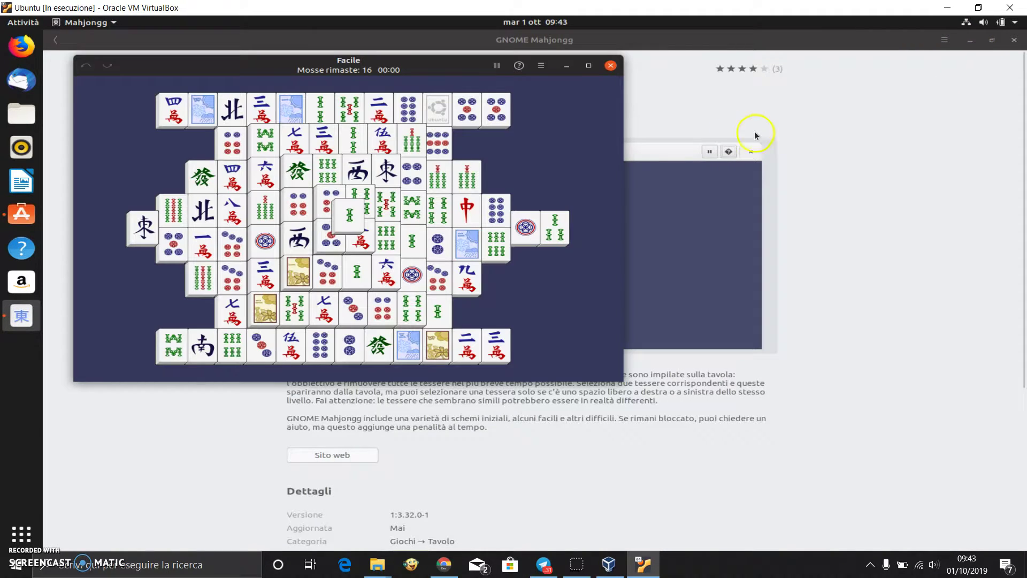
click(23, 22)
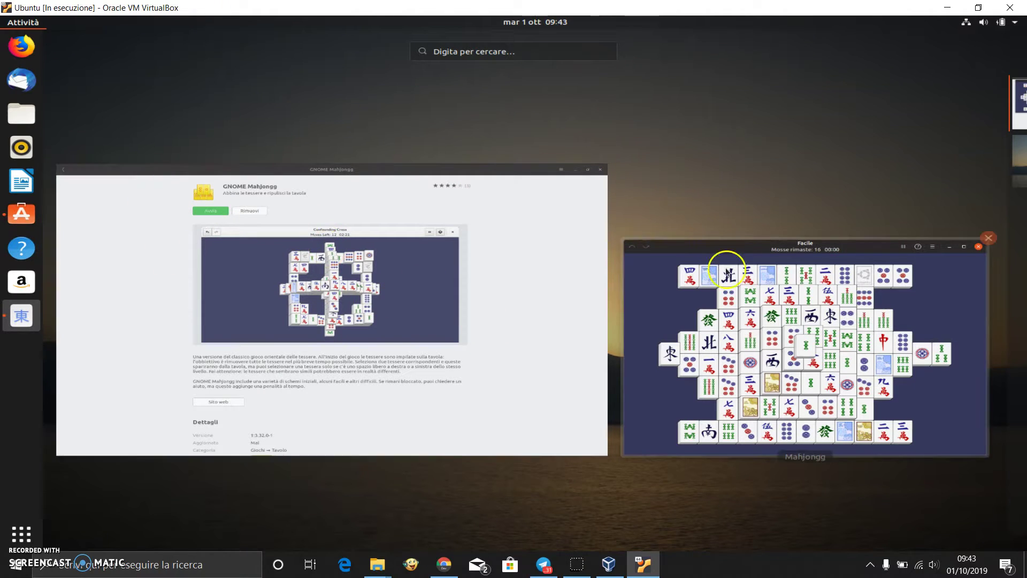
click(753, 285)
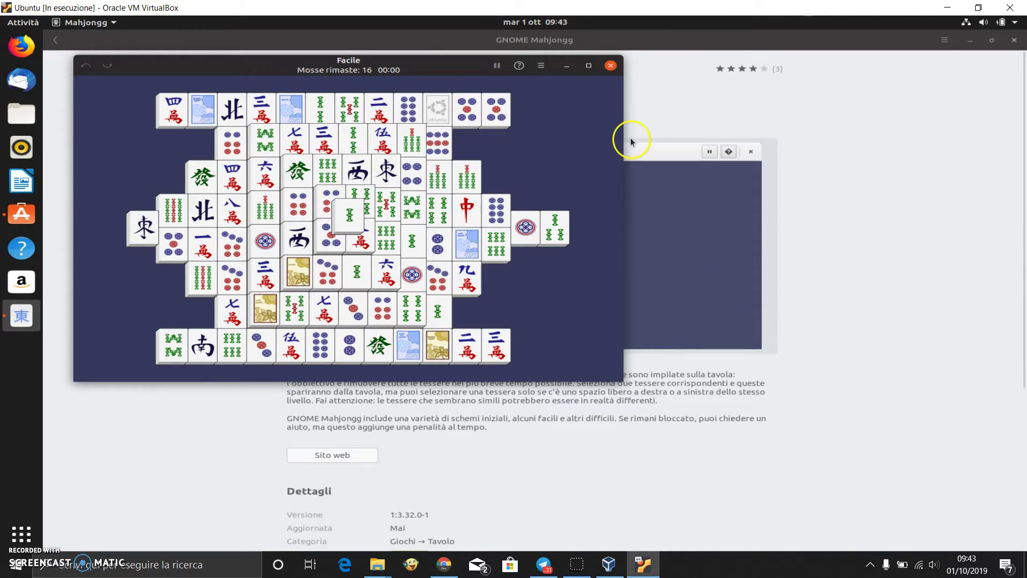
click(588, 66)
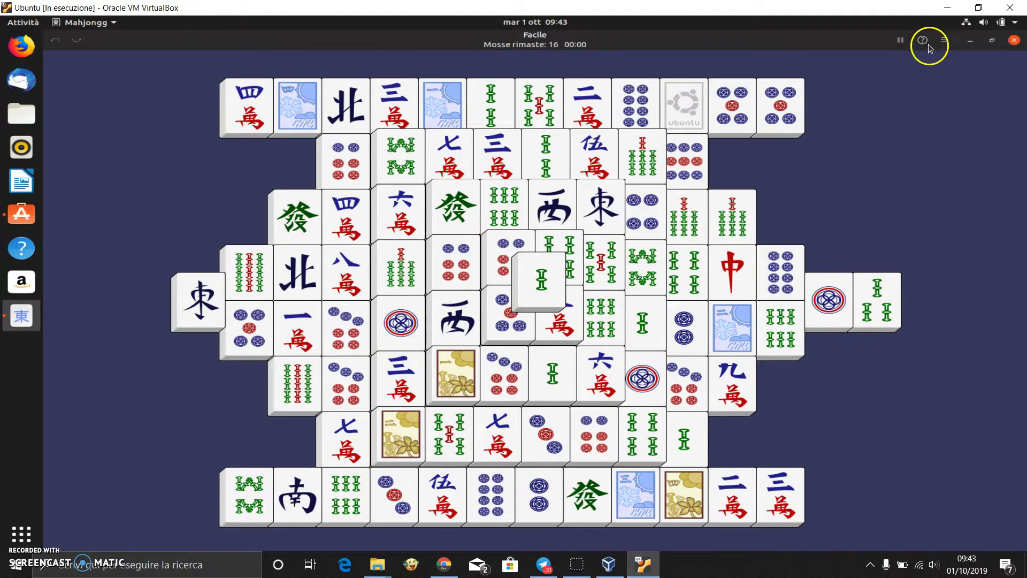
- Change the Mahjongg background colour in the preferences, trying dark green and dark purple before settling on dark blue
click(945, 42)
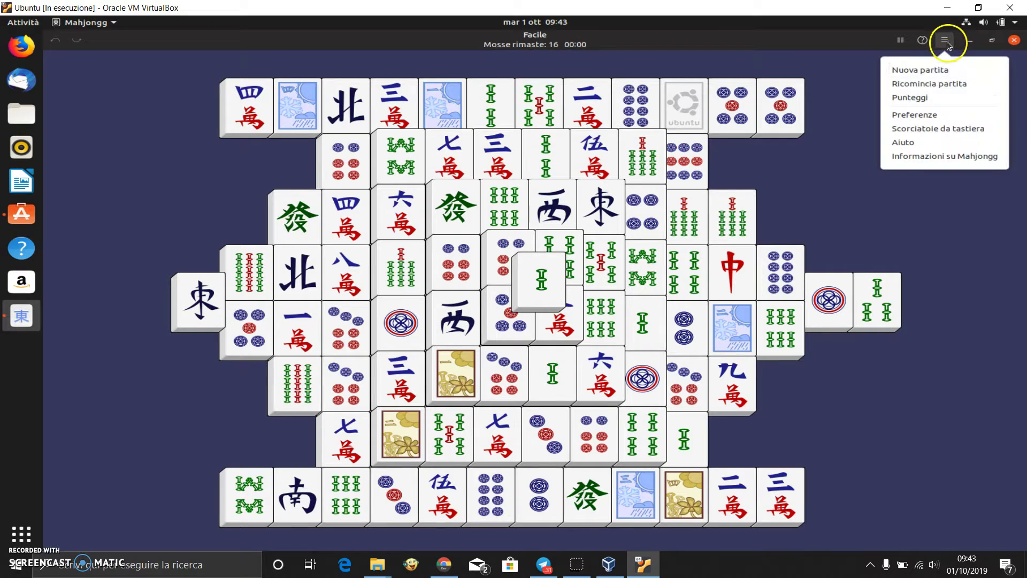
click(930, 116)
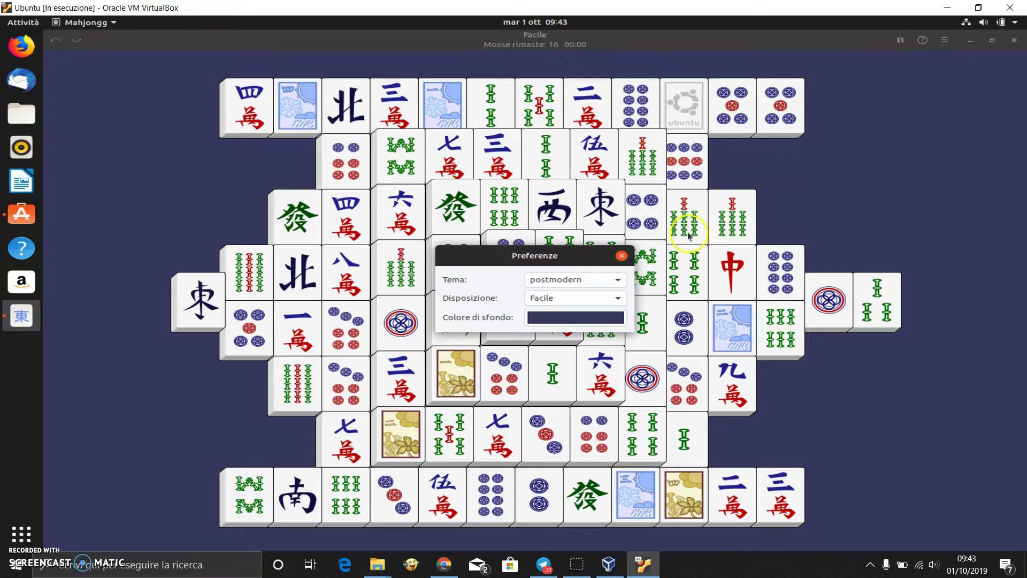
click(586, 317)
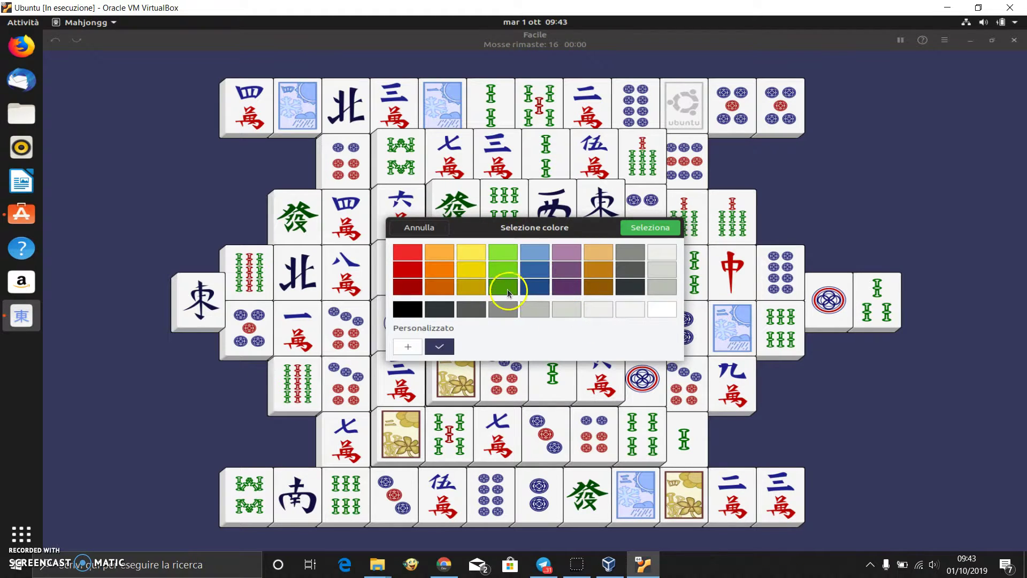
click(532, 288)
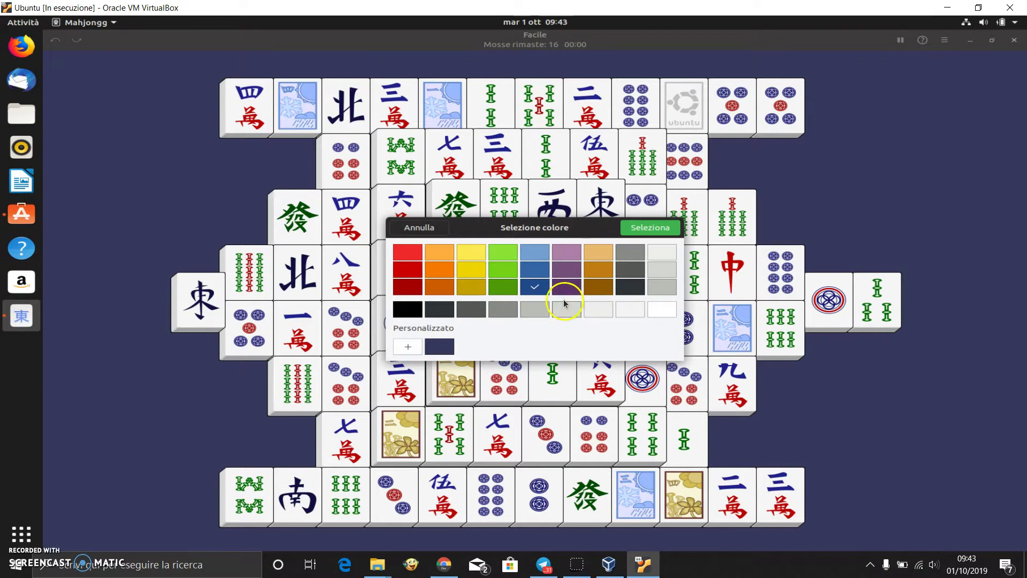
click(498, 287)
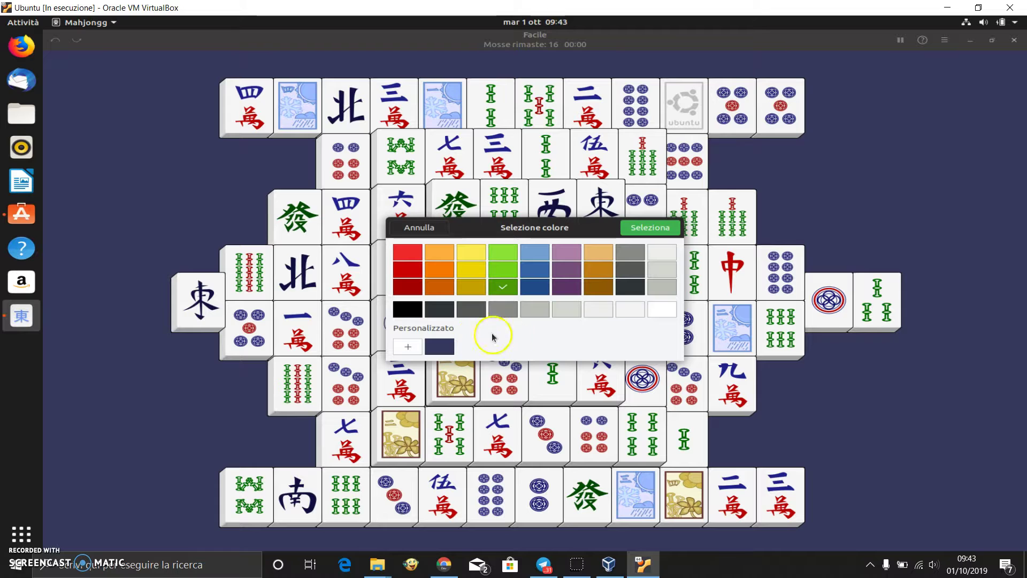
click(657, 227)
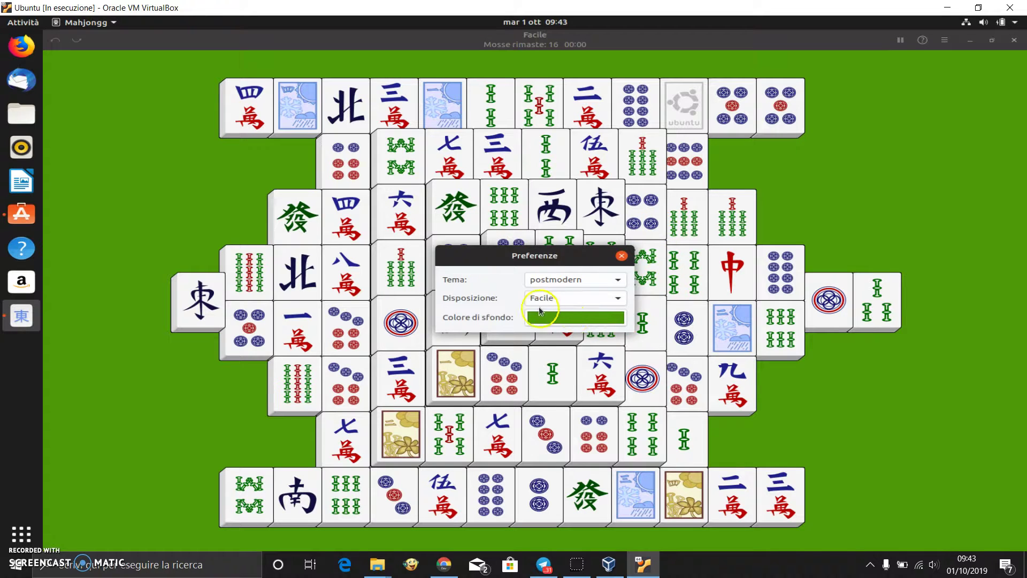
click(572, 324)
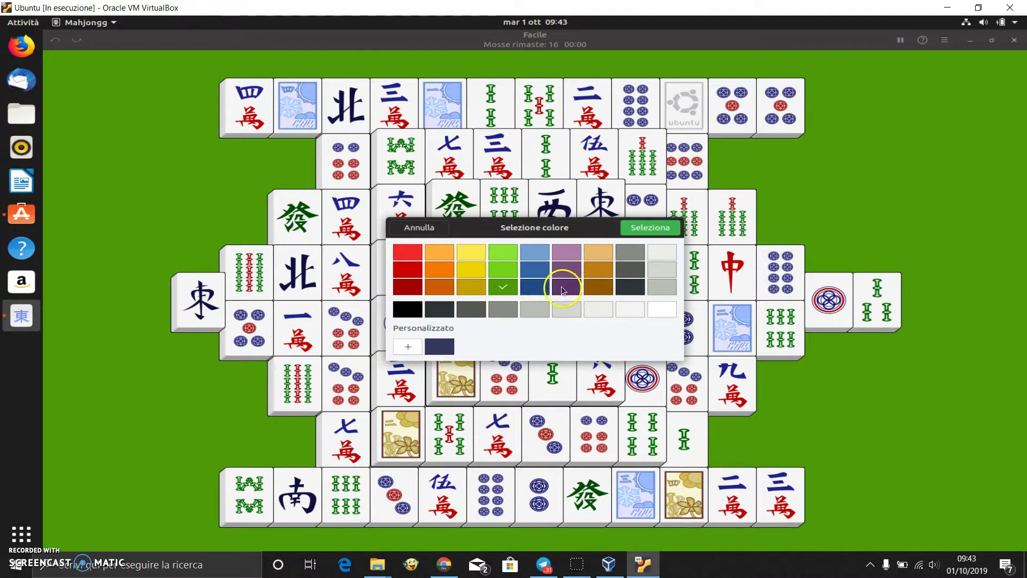
click(655, 227)
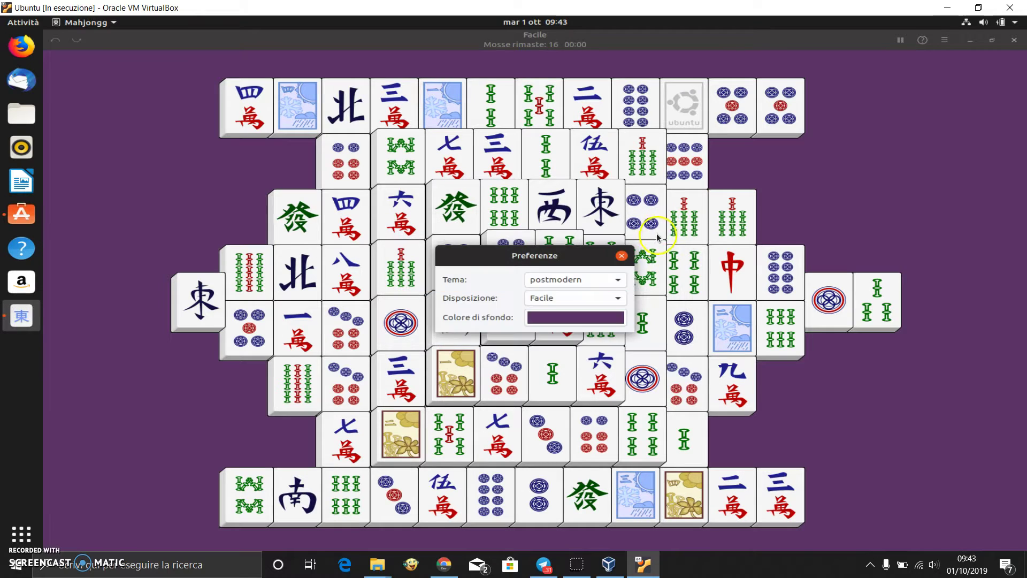
click(568, 316)
click(534, 287)
click(649, 230)
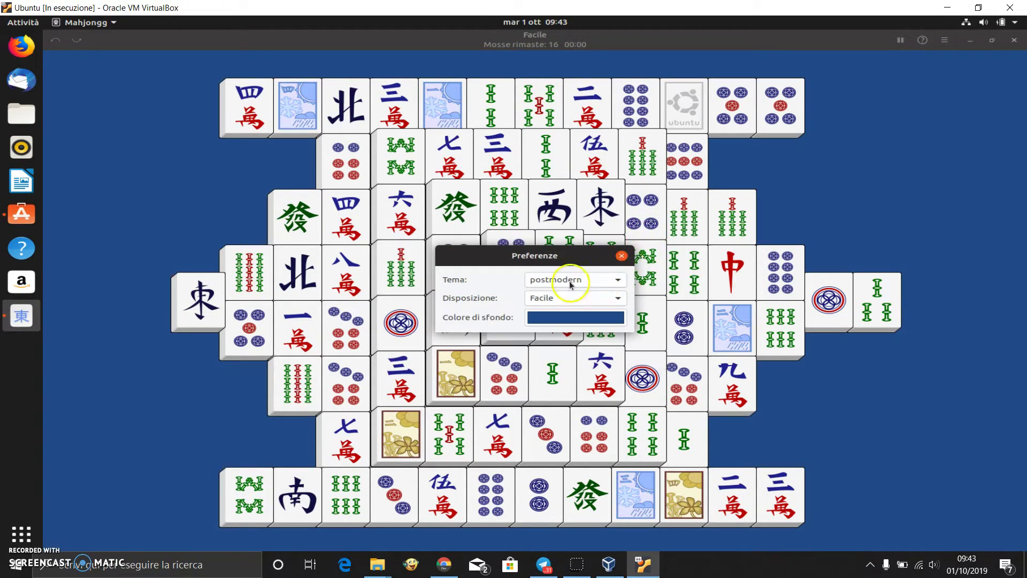
- Browse the available board layouts and switch the layout to Quattro ponti
click(579, 298)
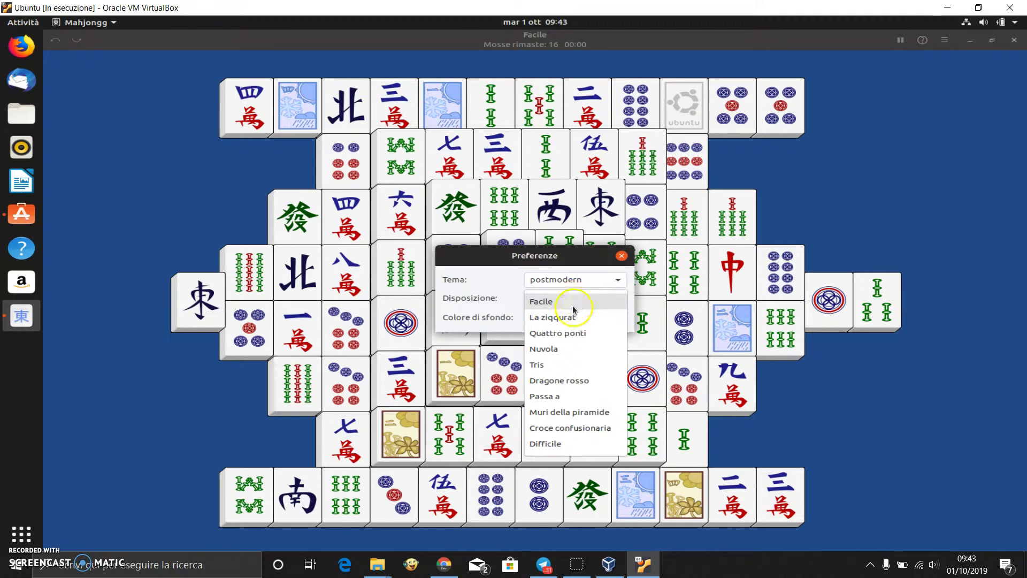
click(562, 301)
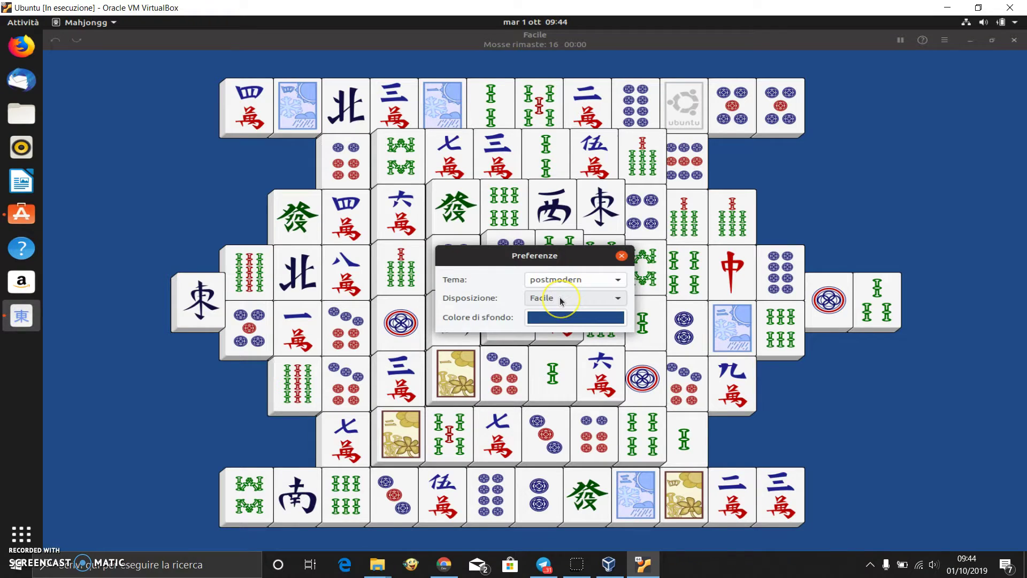
scroll(560, 301, down, 1)
click(560, 302)
click(557, 317)
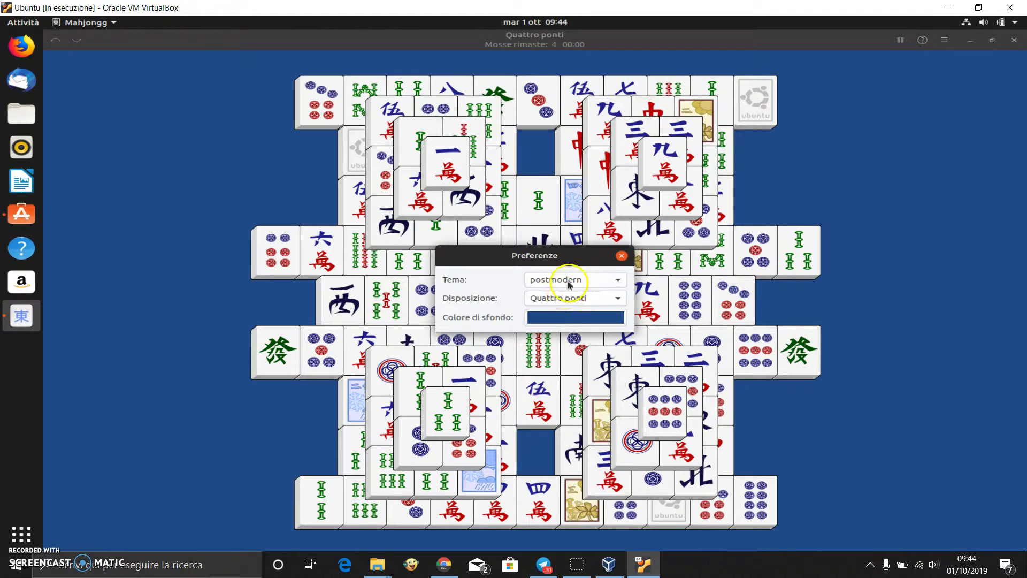
- Try the edu_kang_xi and smooth tile themes with the preferences moved off the board, and return to postmodern
click(568, 281)
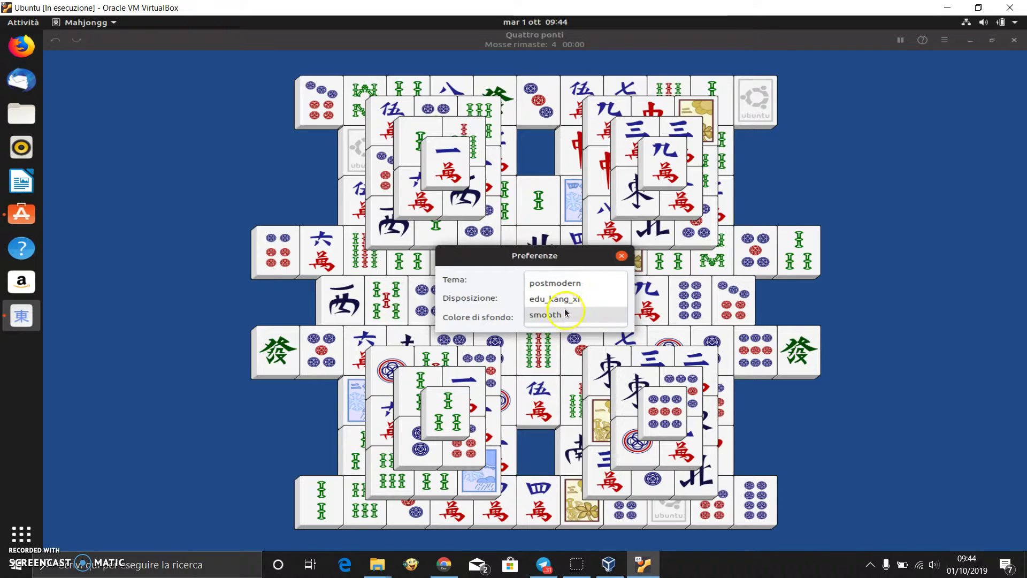
click(570, 298)
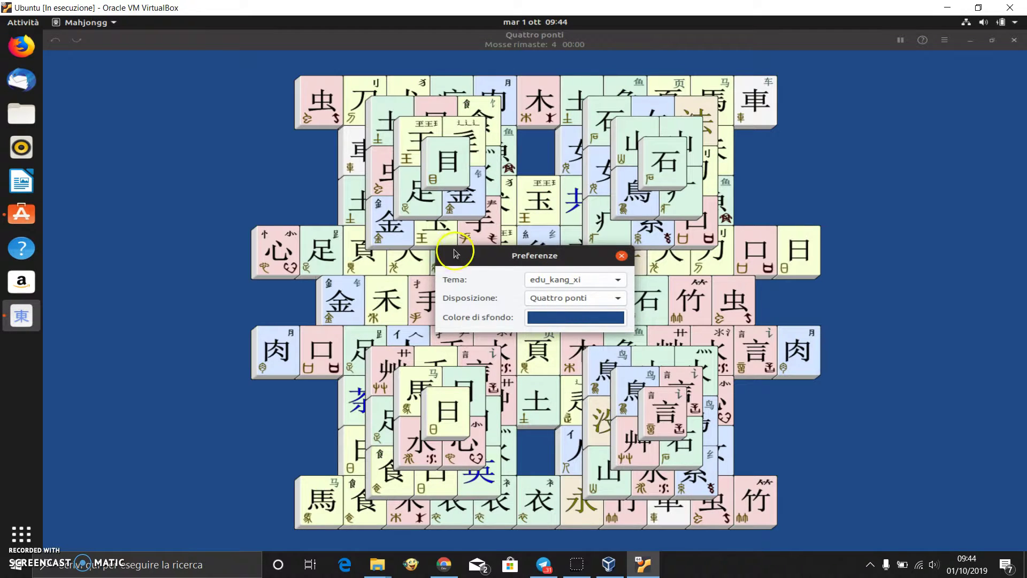
drag(482, 260, 815, 233)
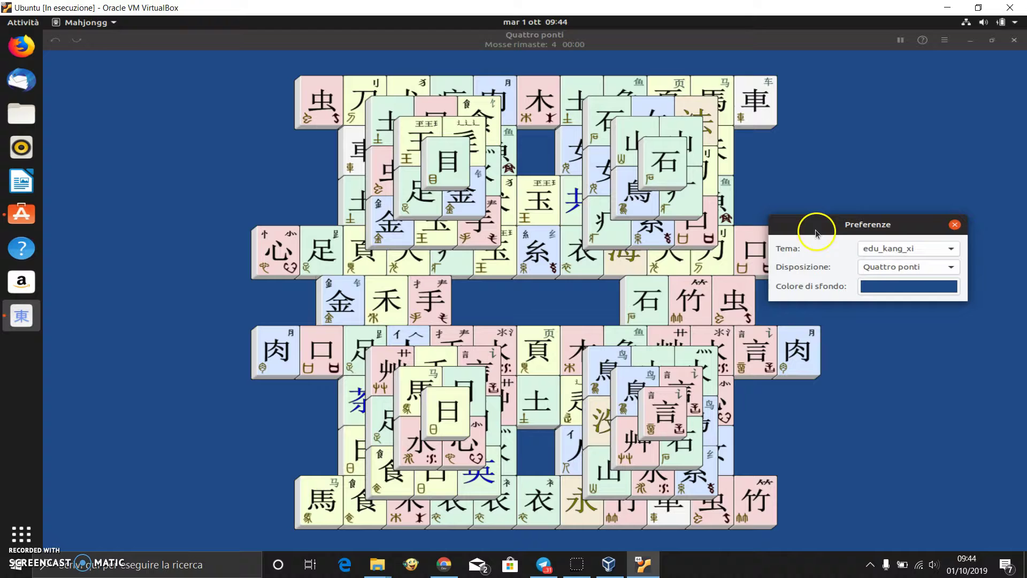
click(900, 250)
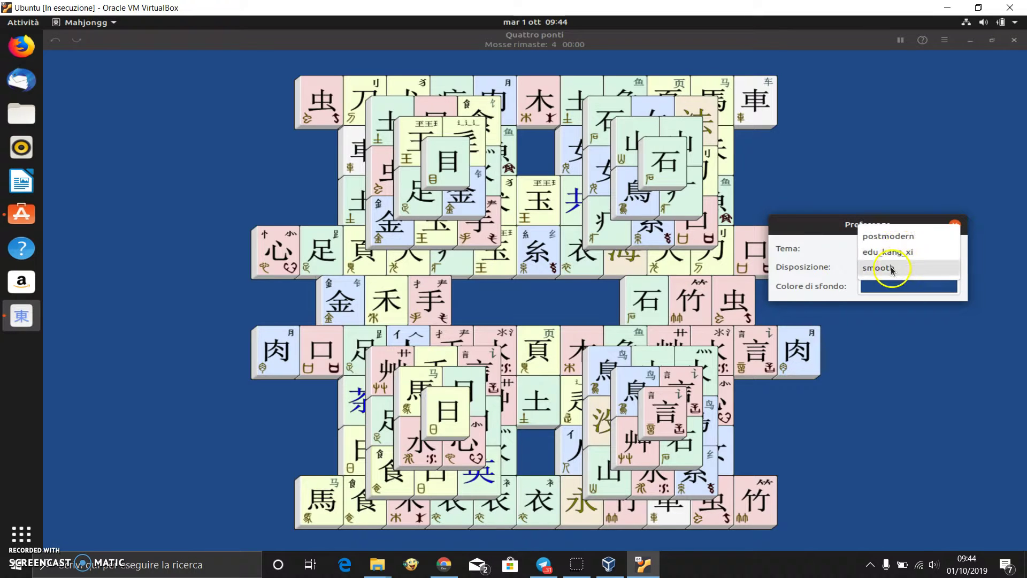
click(889, 267)
click(898, 251)
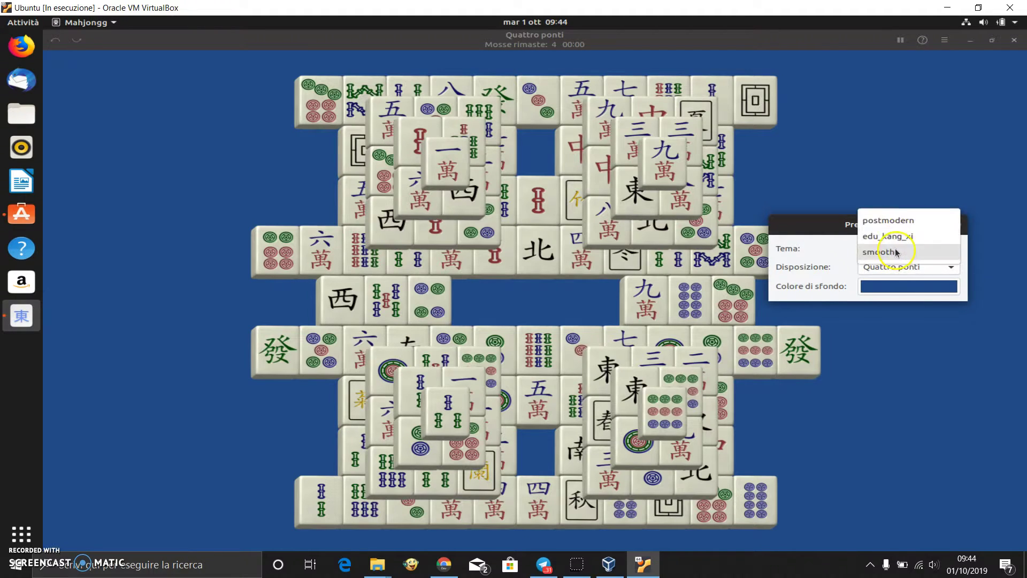
click(893, 222)
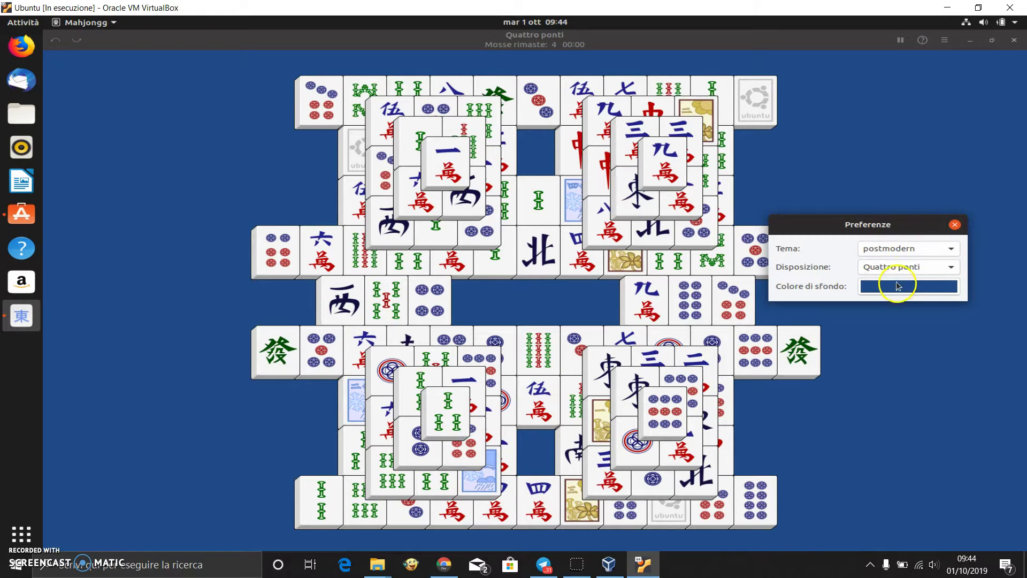
- Set the board layout back to Facile and close the preferences
click(902, 268)
click(896, 242)
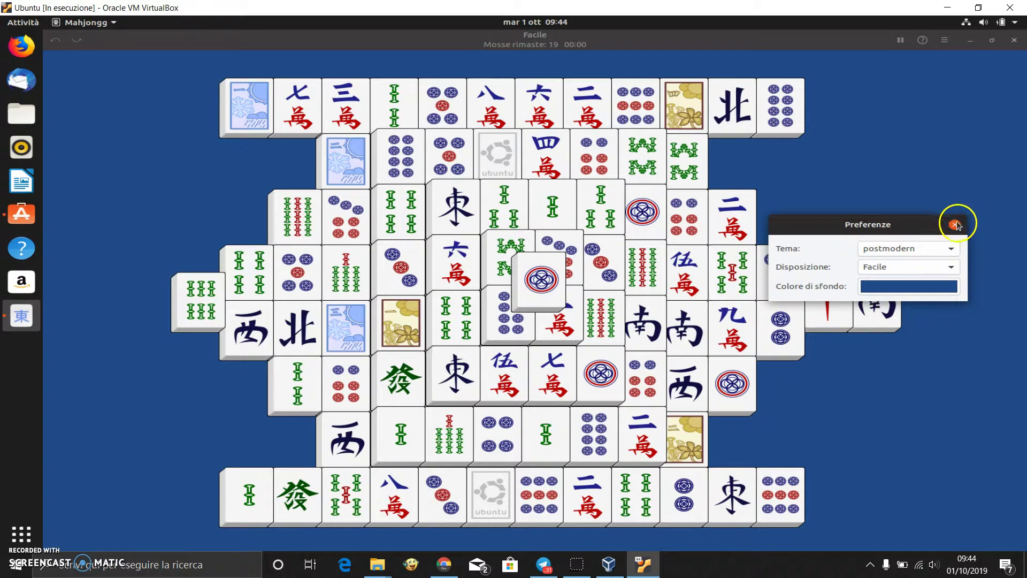
click(954, 224)
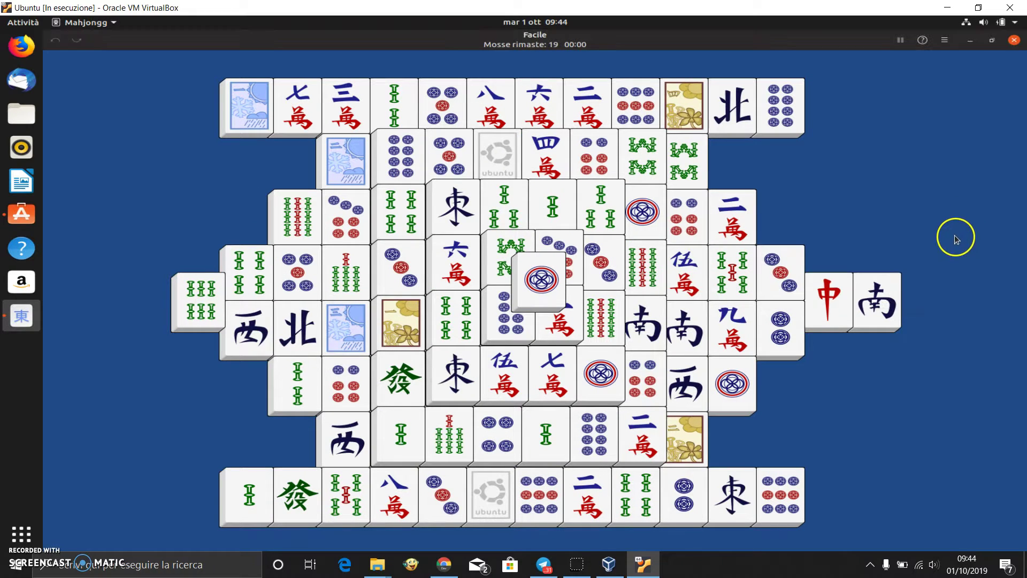
- Remove the four single-circle tiles in two pairs, and the pair of blue flower tiles at the board's upper-left corner
click(543, 279)
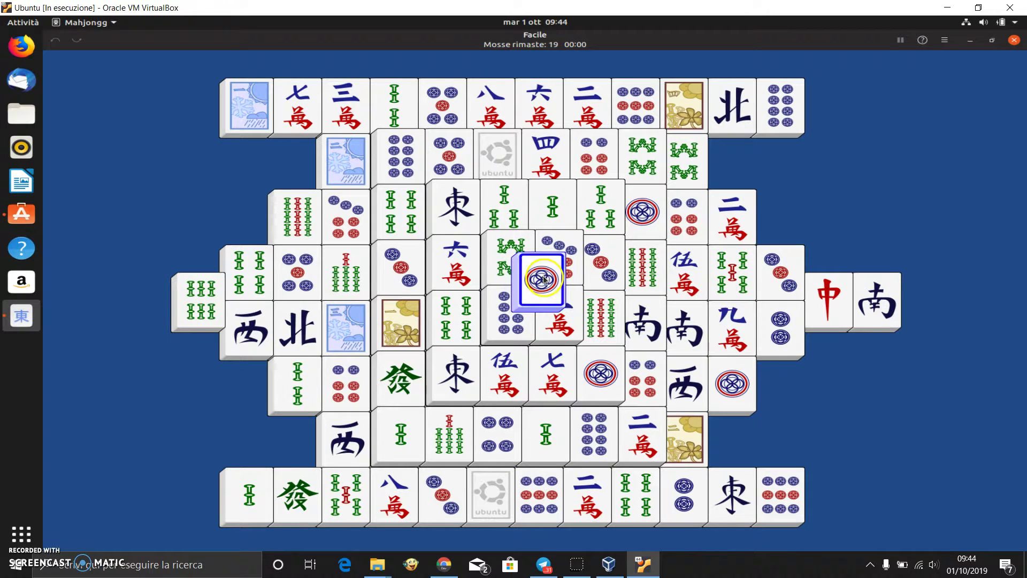
click(600, 373)
click(644, 211)
click(737, 384)
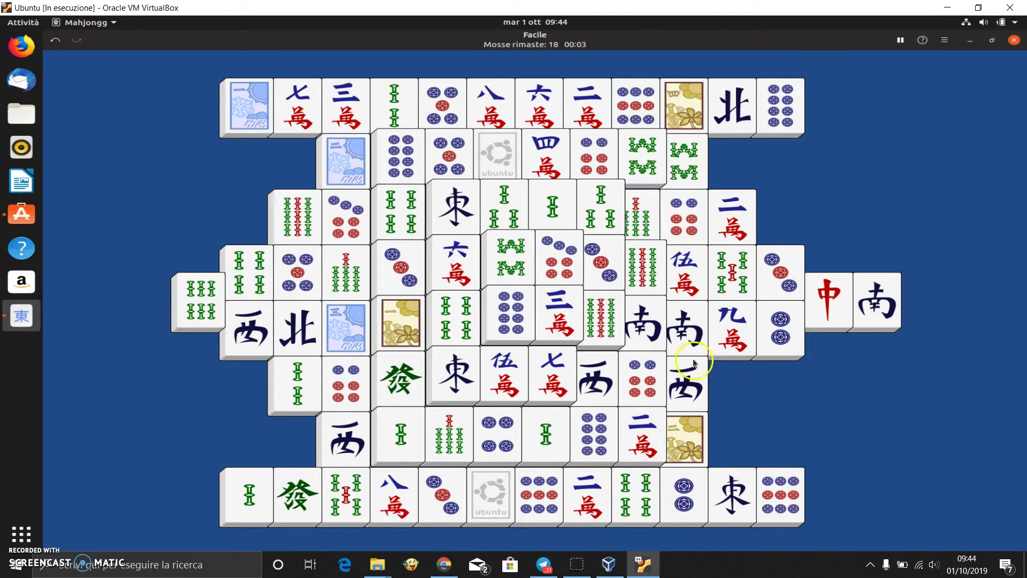
click(575, 320)
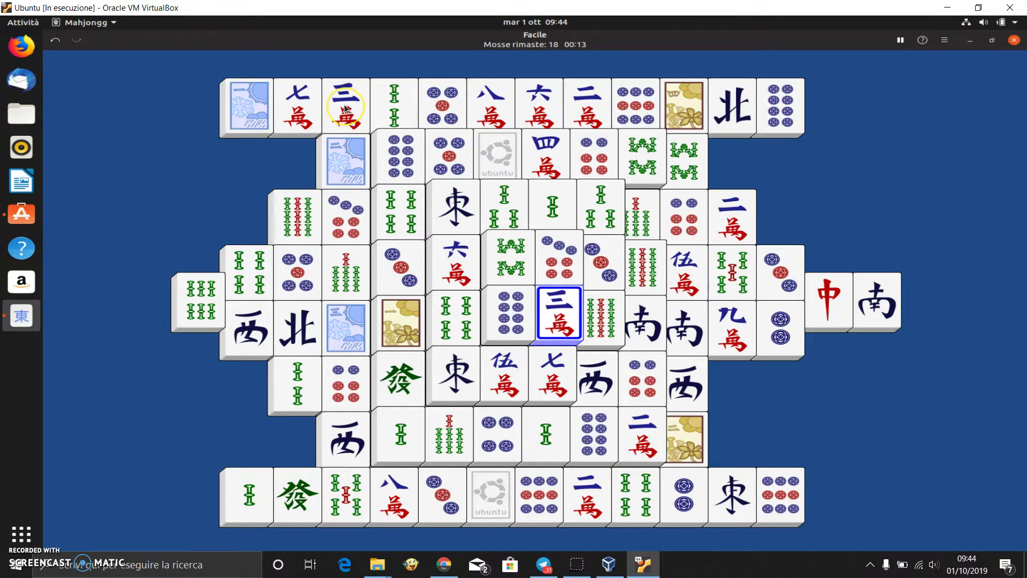
click(332, 147)
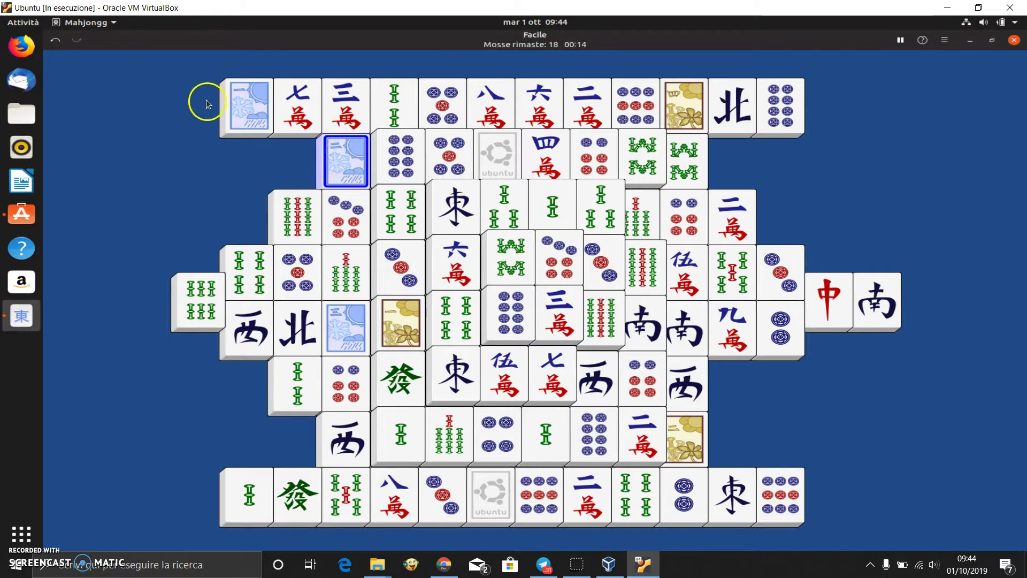
click(236, 103)
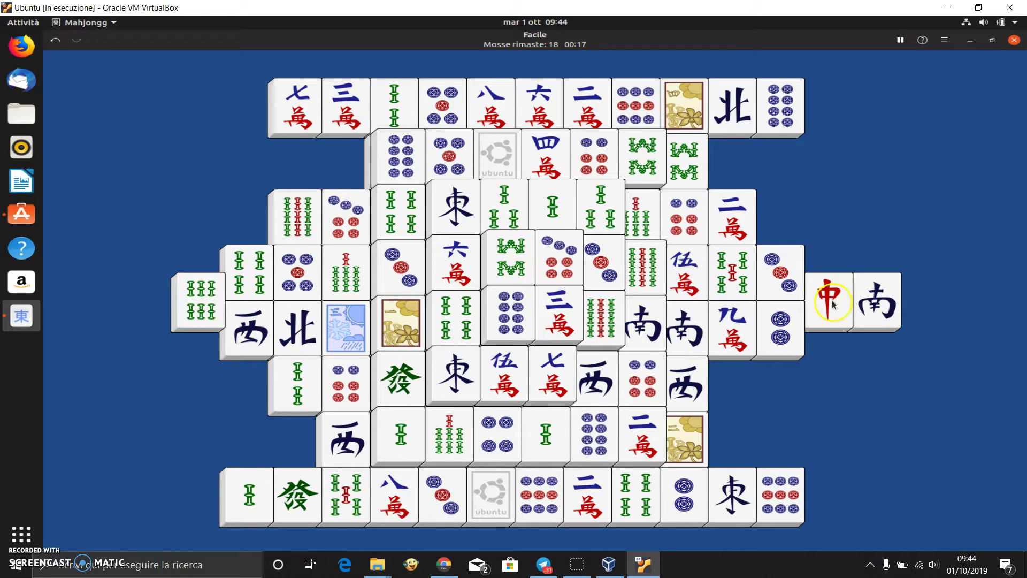
- Remove the matching pairs of seven-character and three-character tiles, and close the Mahjongg game
click(284, 103)
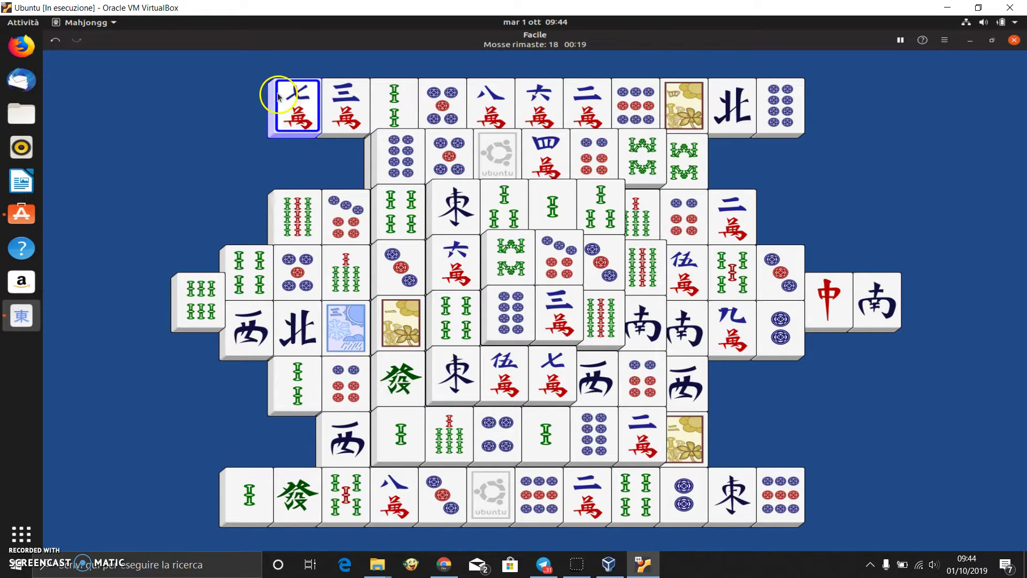
click(551, 374)
click(556, 321)
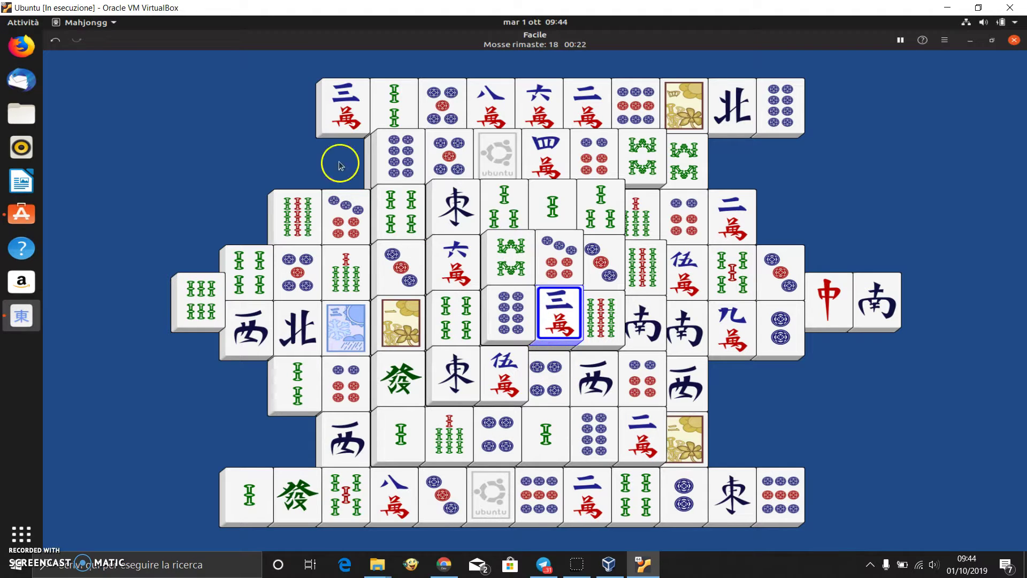
click(337, 110)
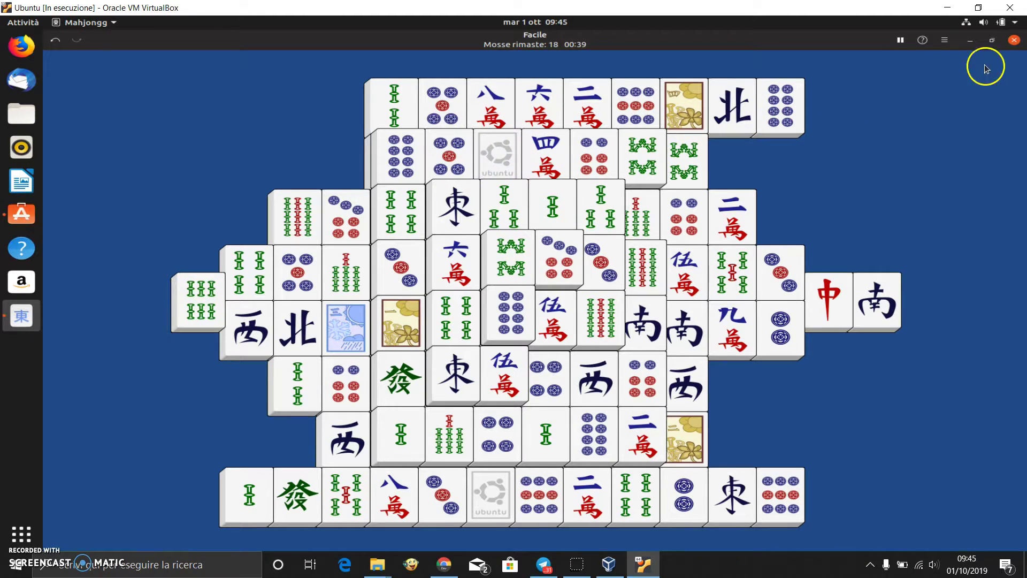
click(1014, 42)
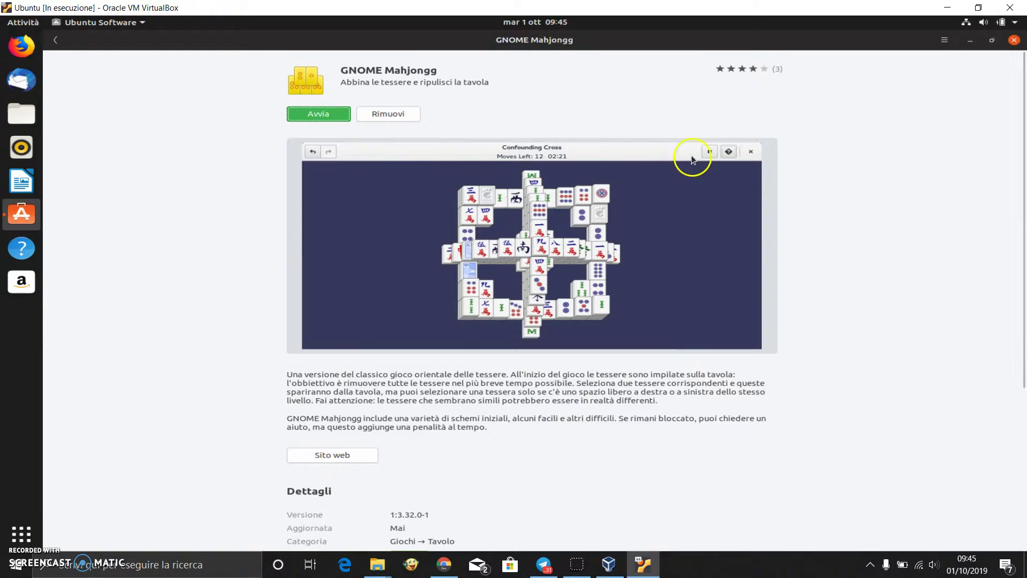
- Return to the store's main page, expand the full category list, and open the Educazione e scienza category
click(55, 41)
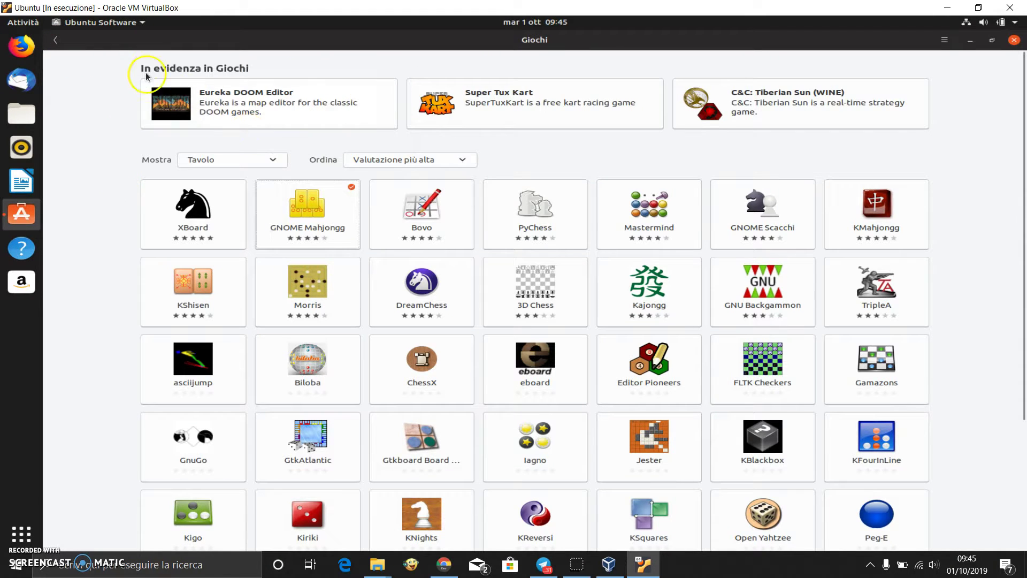
click(56, 41)
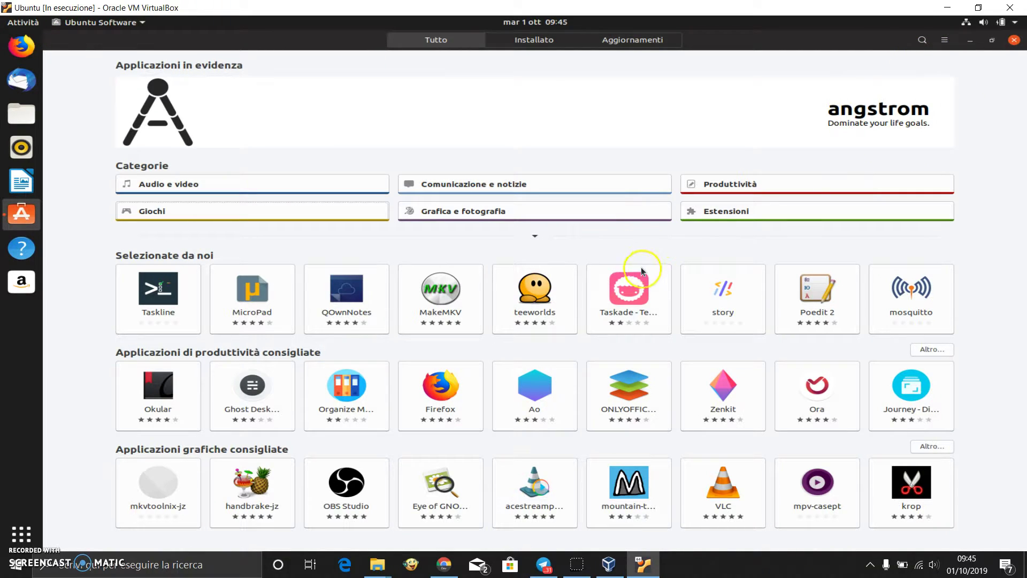
click(534, 236)
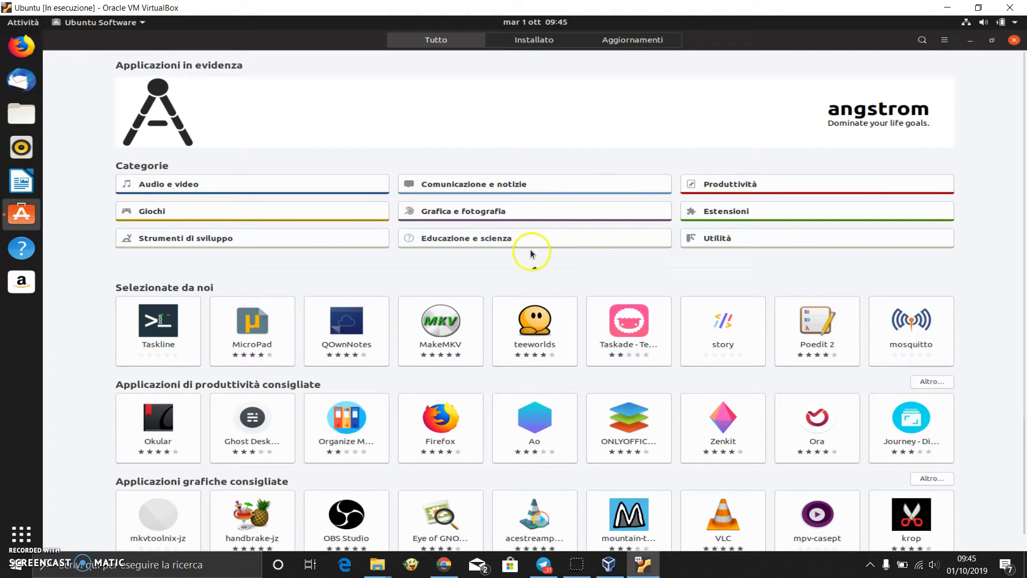
click(582, 243)
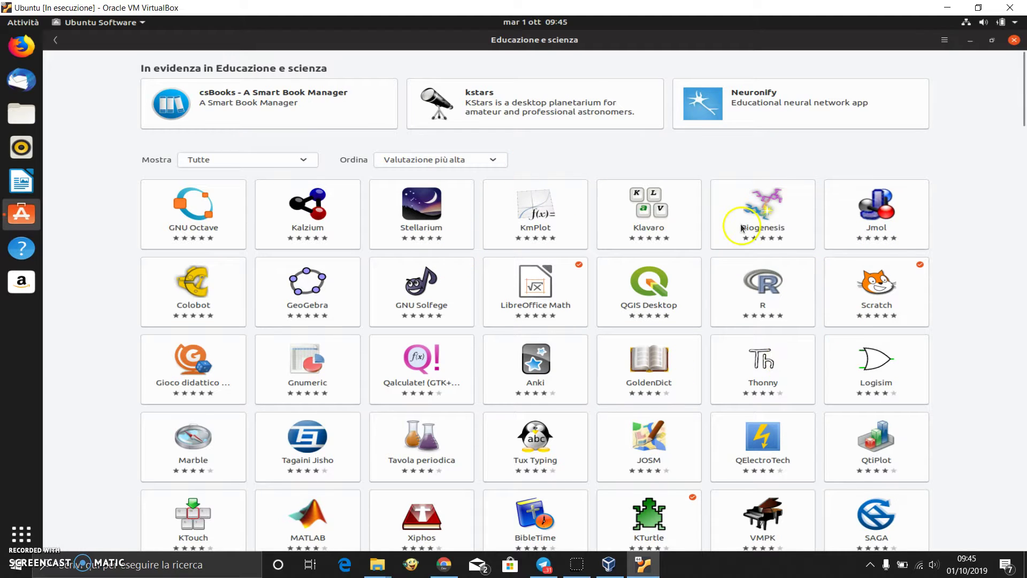
- Browse the range of applications offered in the Educazione e scienza category
scroll(656, 240, down, 2)
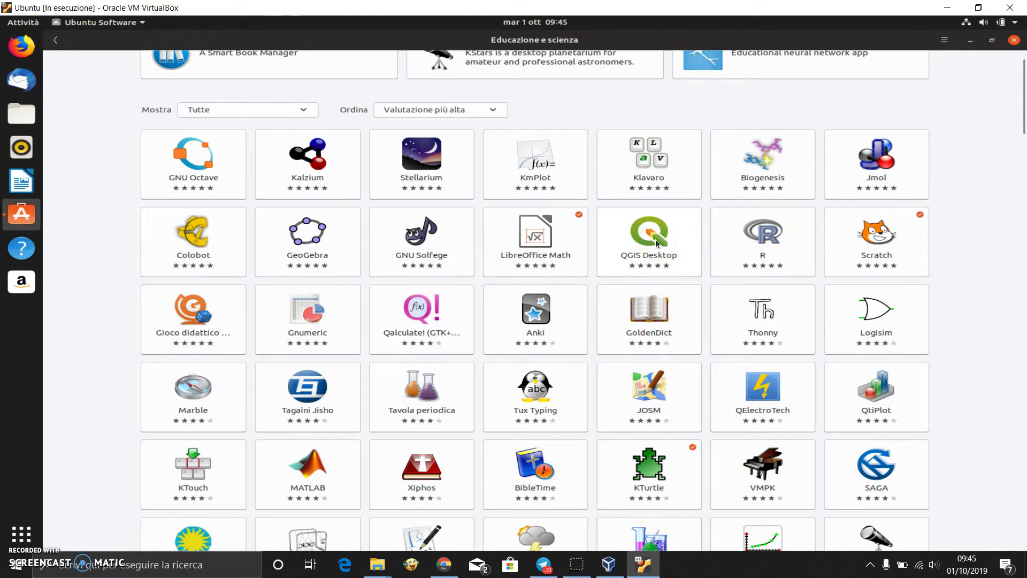
scroll(656, 239, down, 12)
scroll(656, 239, down, 10)
scroll(657, 243, down, 13)
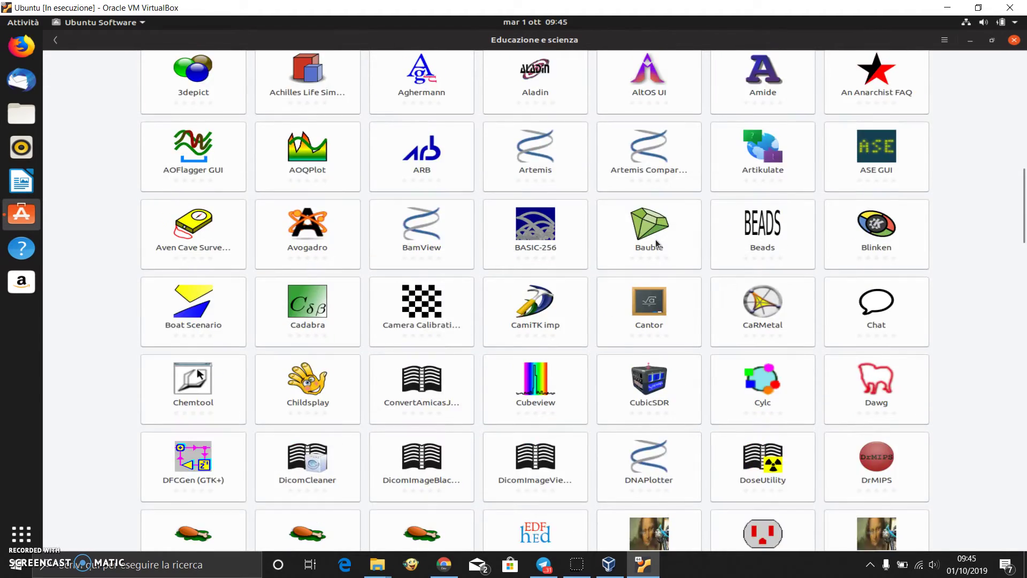
scroll(657, 243, down, 7)
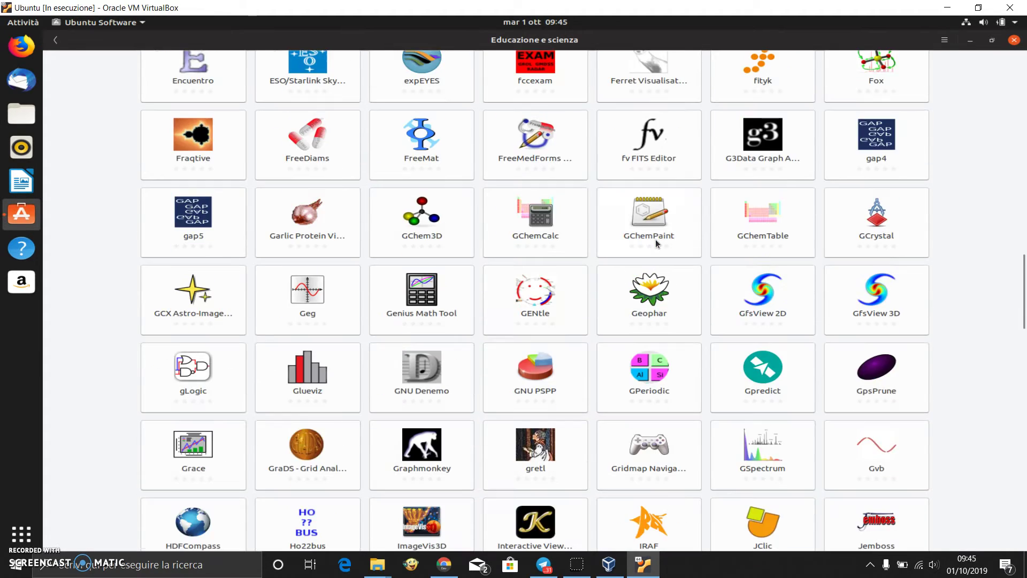
scroll(656, 243, down, 9)
scroll(656, 239, down, 5)
scroll(656, 239, up, 15)
scroll(656, 239, up, 15)
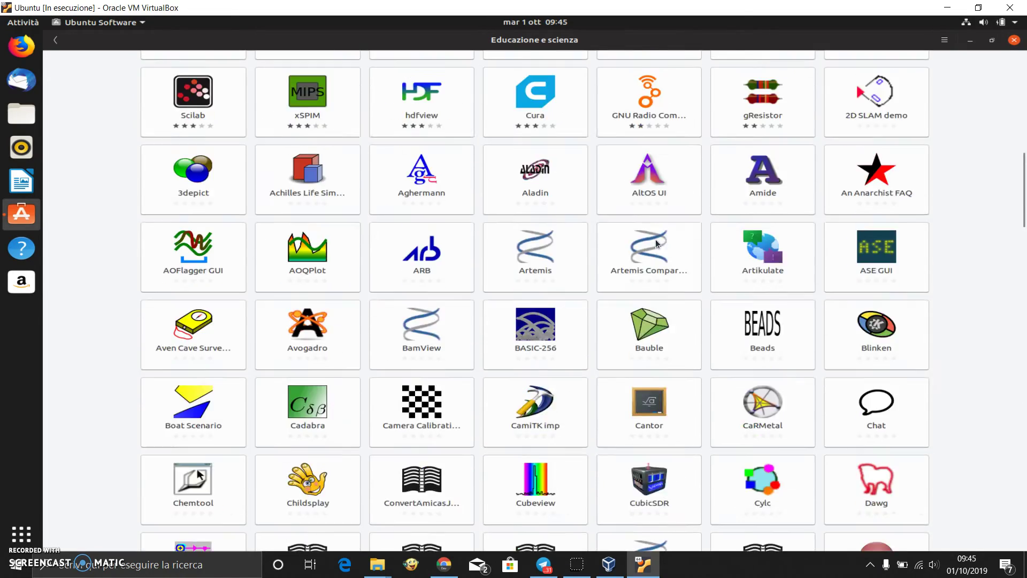
scroll(657, 244, up, 3)
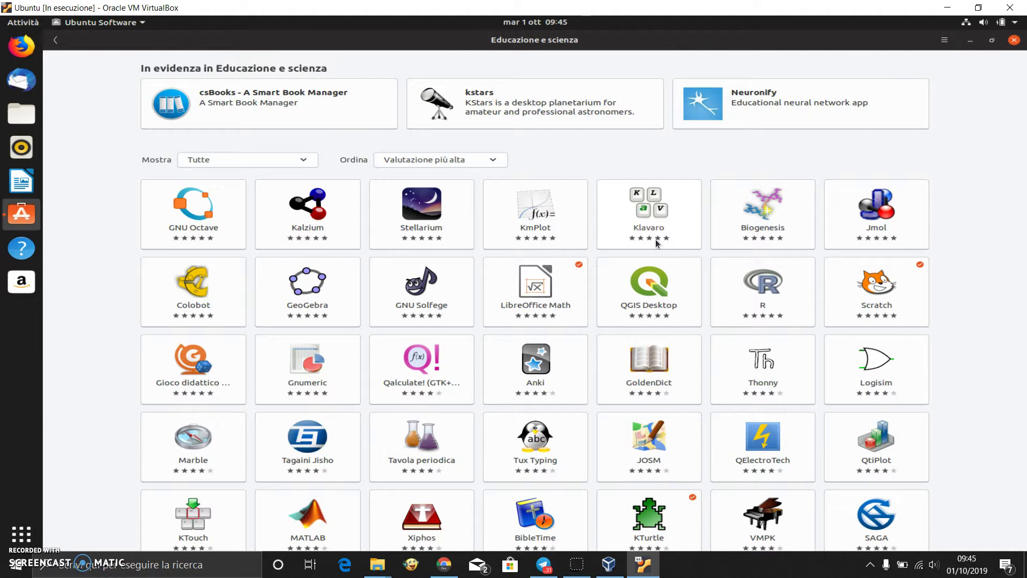
scroll(657, 244, down, 3)
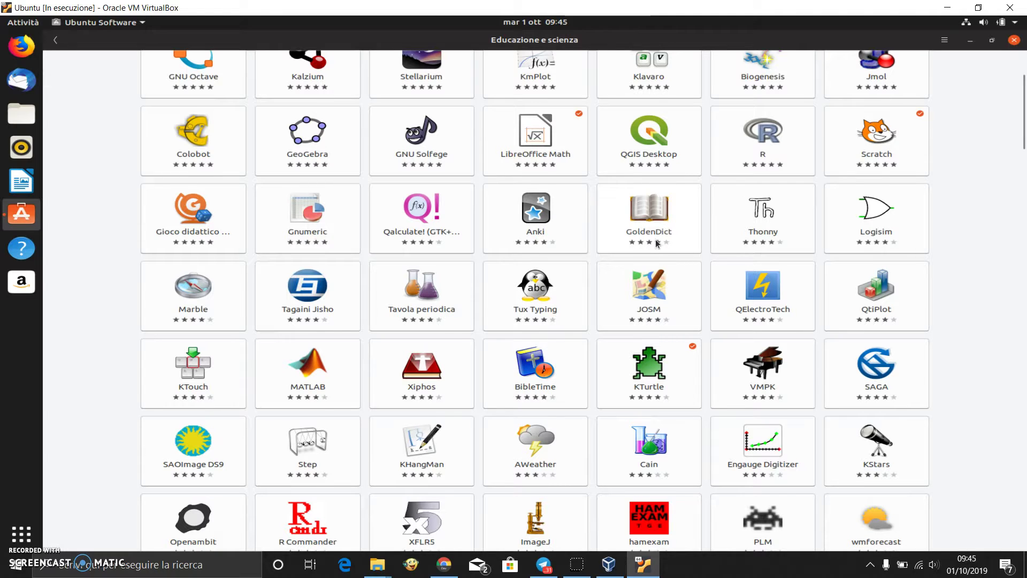
scroll(658, 243, down, 4)
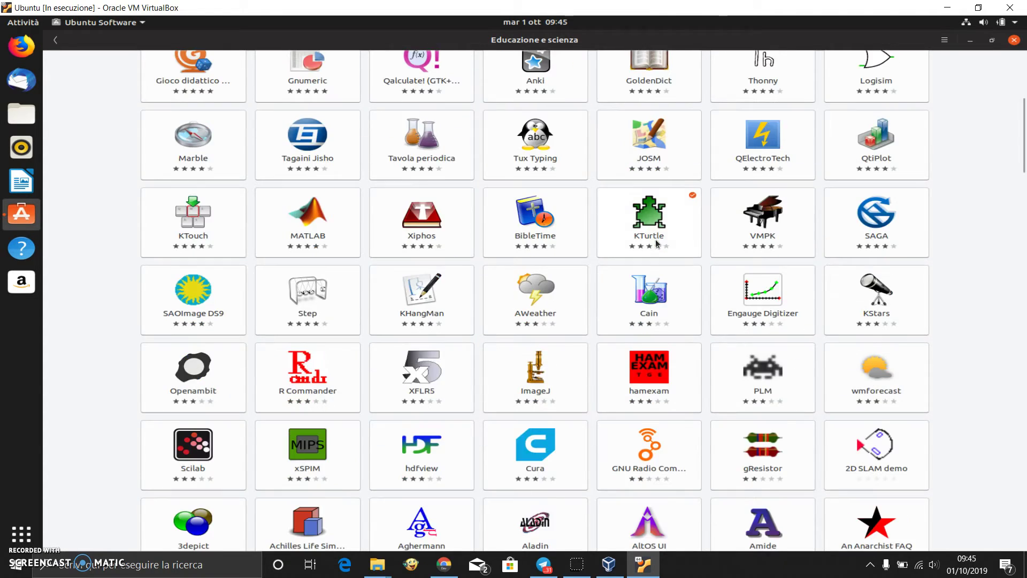
scroll(658, 236, up, 7)
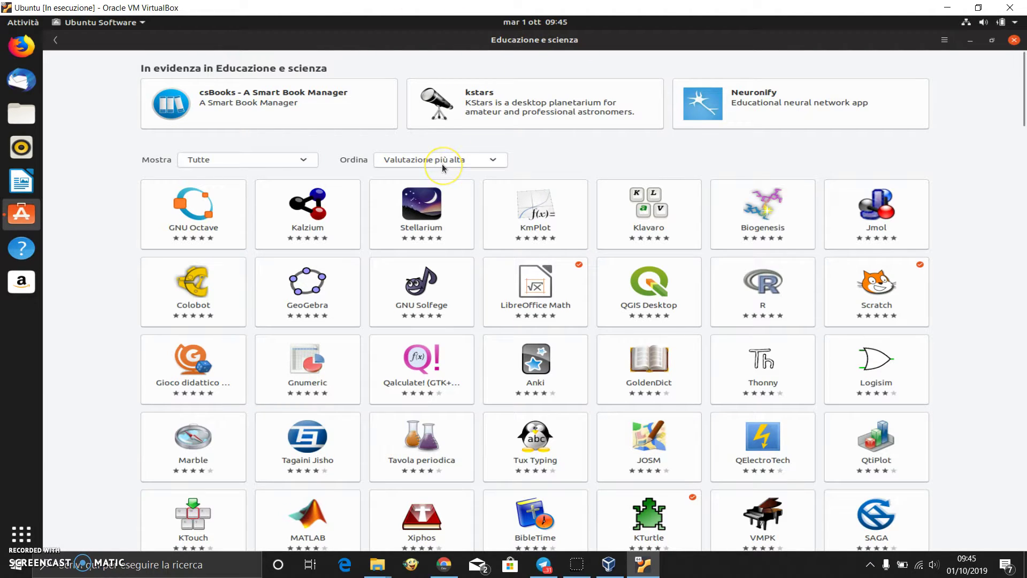
scroll(441, 166, down, 3)
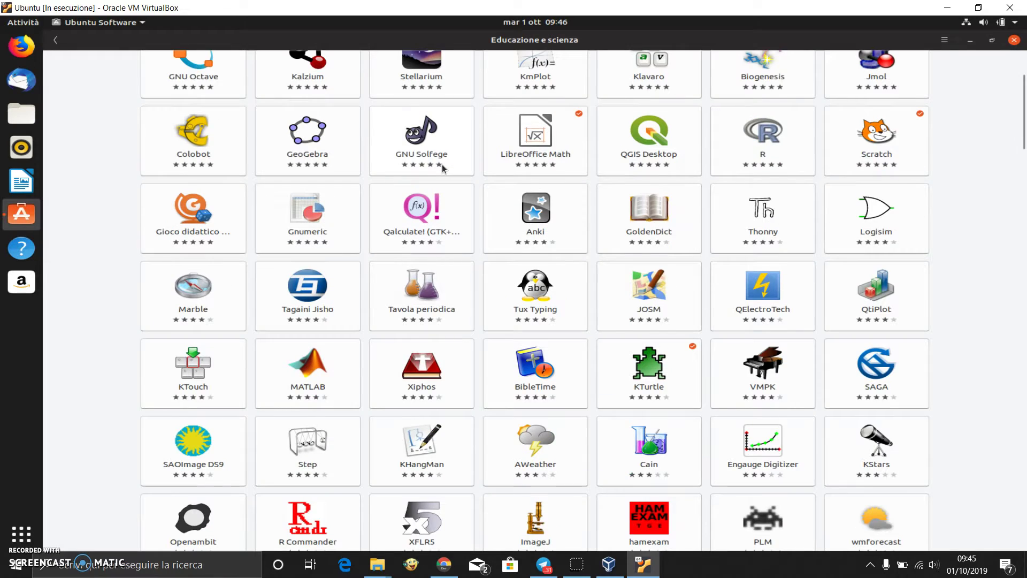
scroll(441, 165, down, 8)
scroll(441, 165, up, 10)
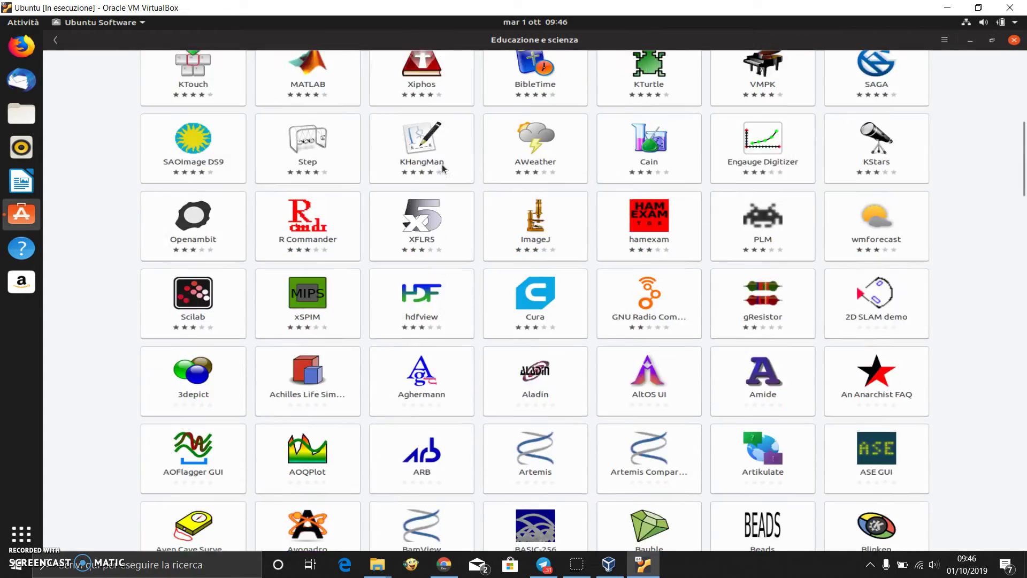
scroll(442, 165, up, 1)
- Filter the Educazione e scienza applications to Matematica and look through the filtered list
click(304, 161)
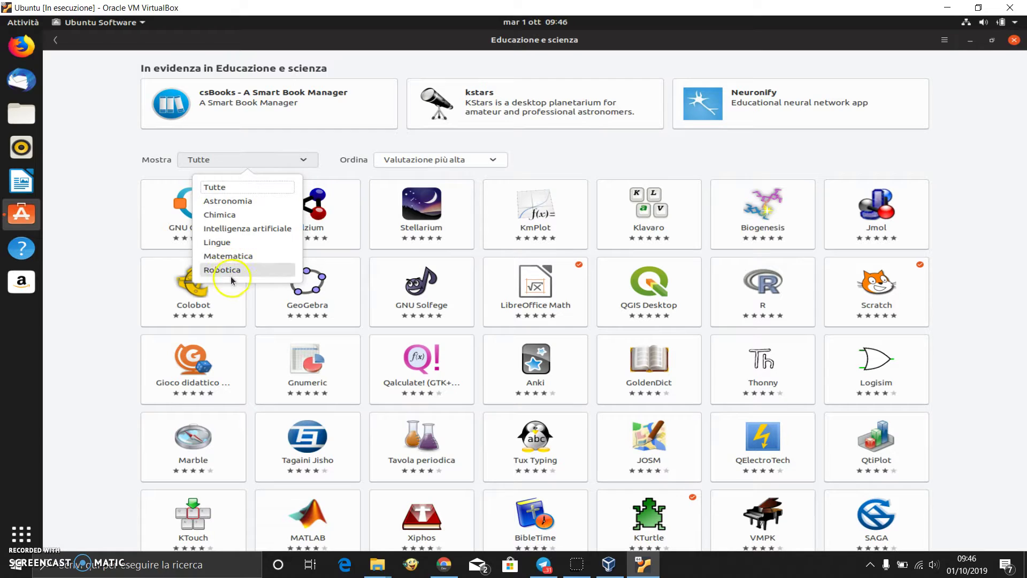
click(239, 261)
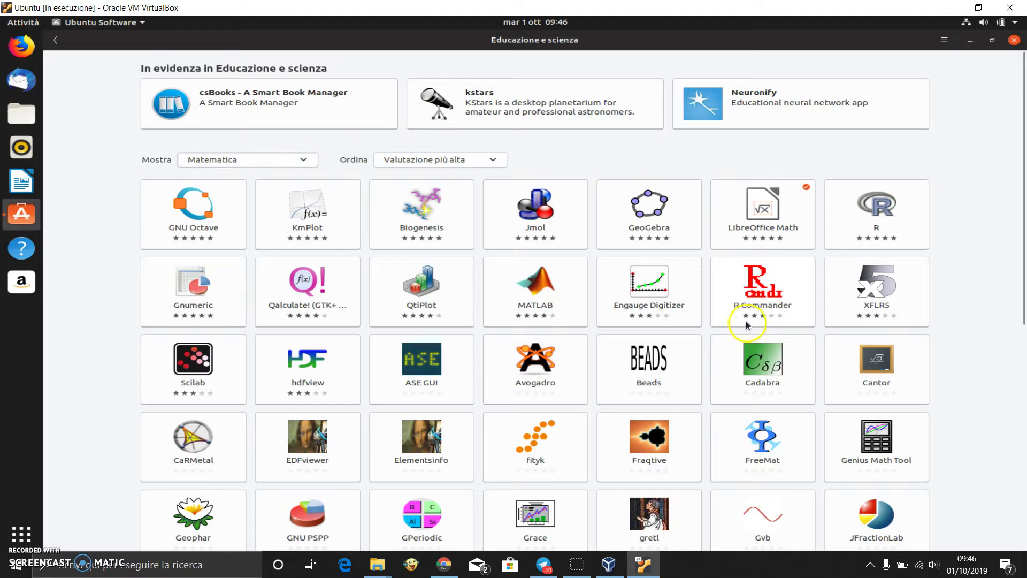
scroll(738, 321, down, 2)
scroll(737, 321, down, 10)
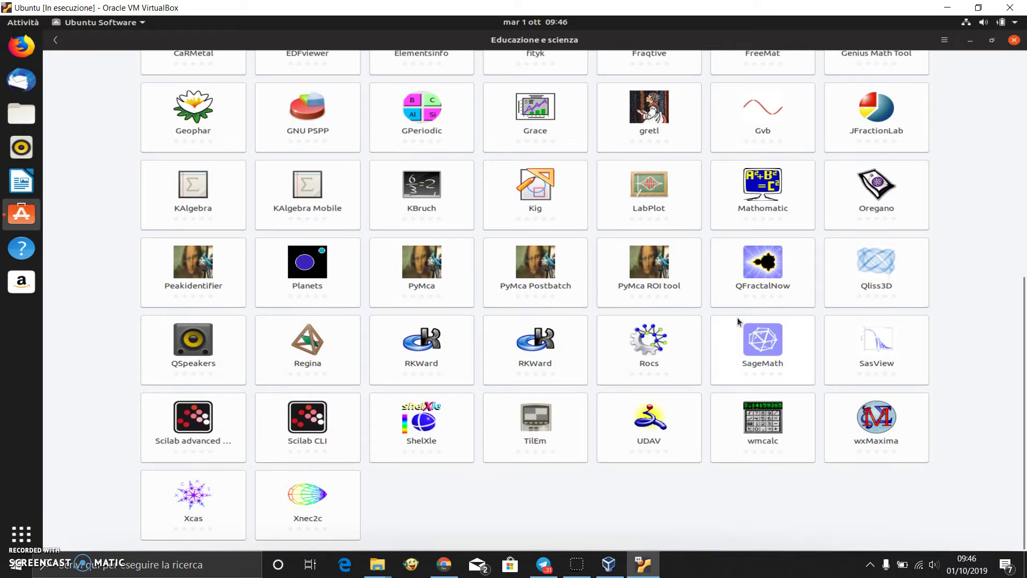
scroll(737, 321, up, 4)
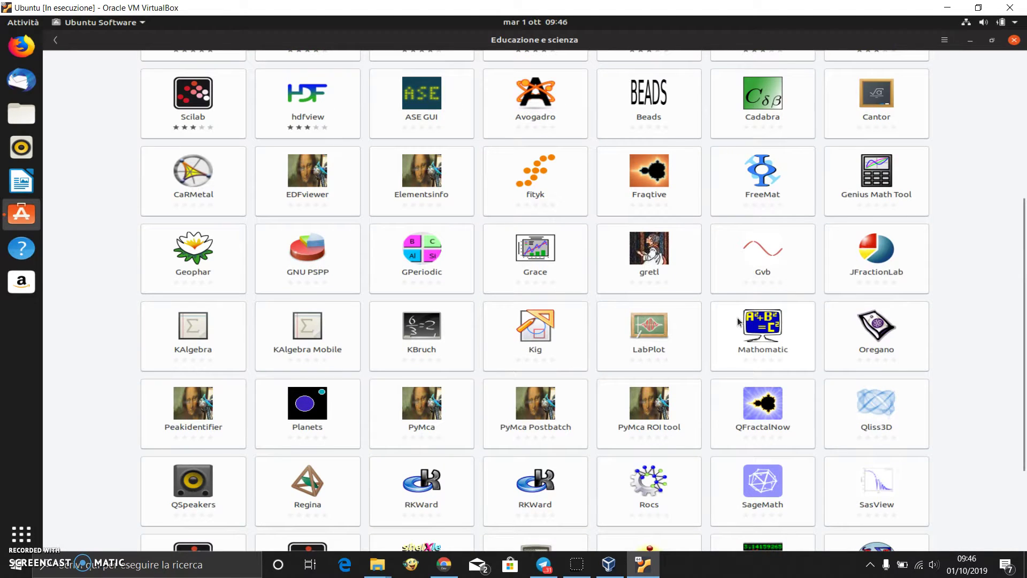
scroll(738, 322, up, 3)
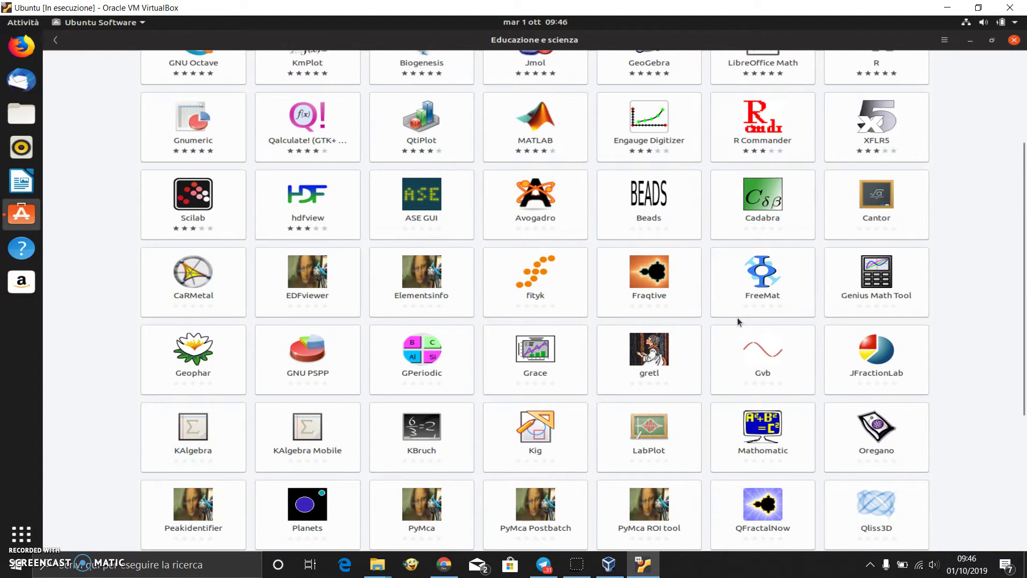
scroll(737, 321, up, 5)
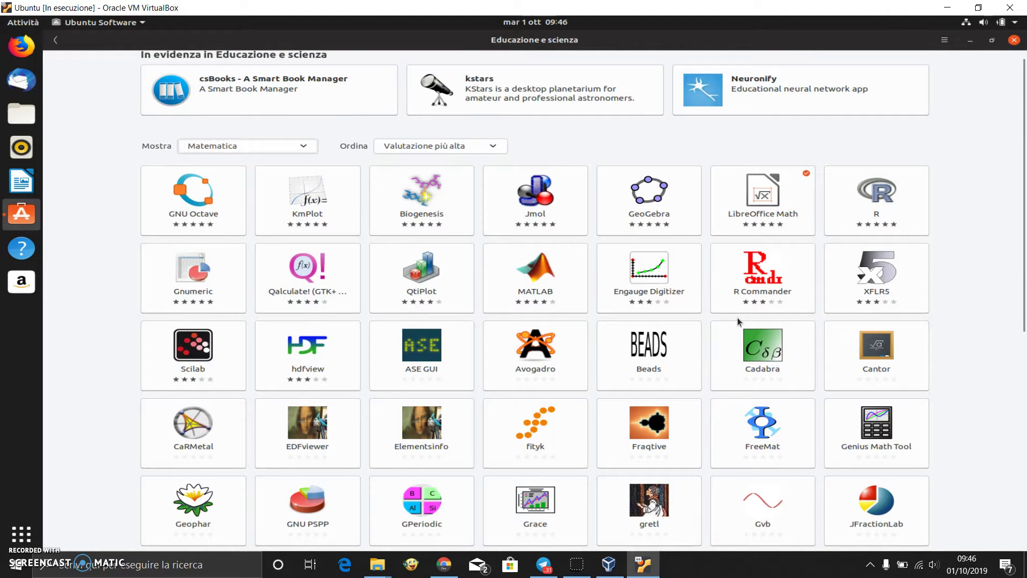
- Install Qalculate! (GTK+ UI) from the mathematics list, authenticating with the account password
click(306, 276)
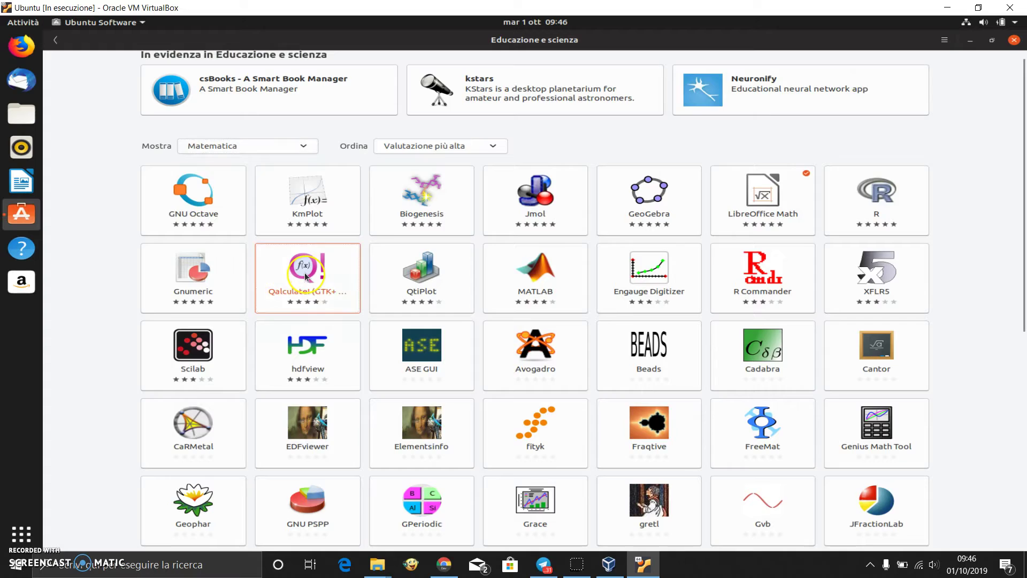
click(322, 120)
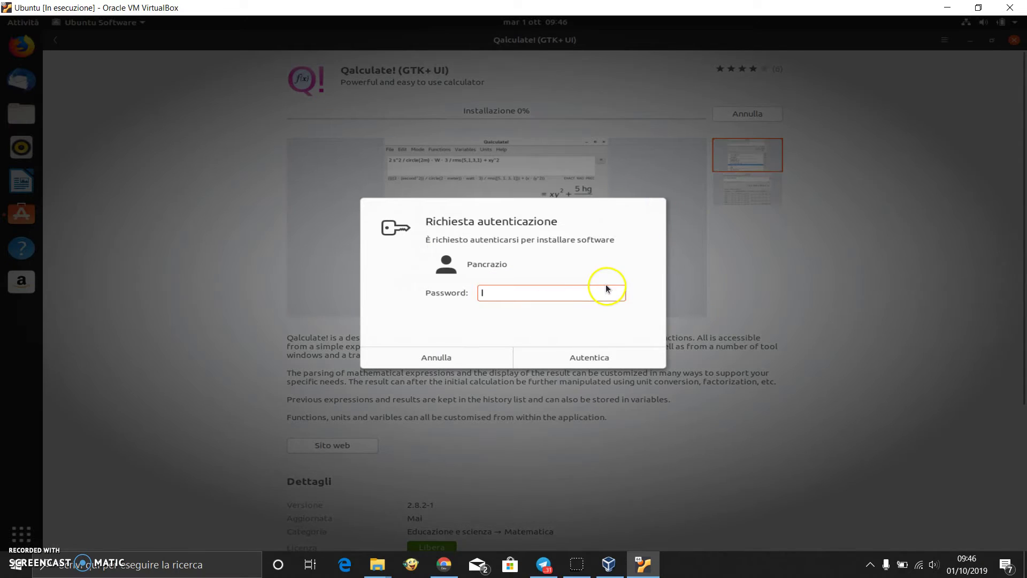
text(•••••••)
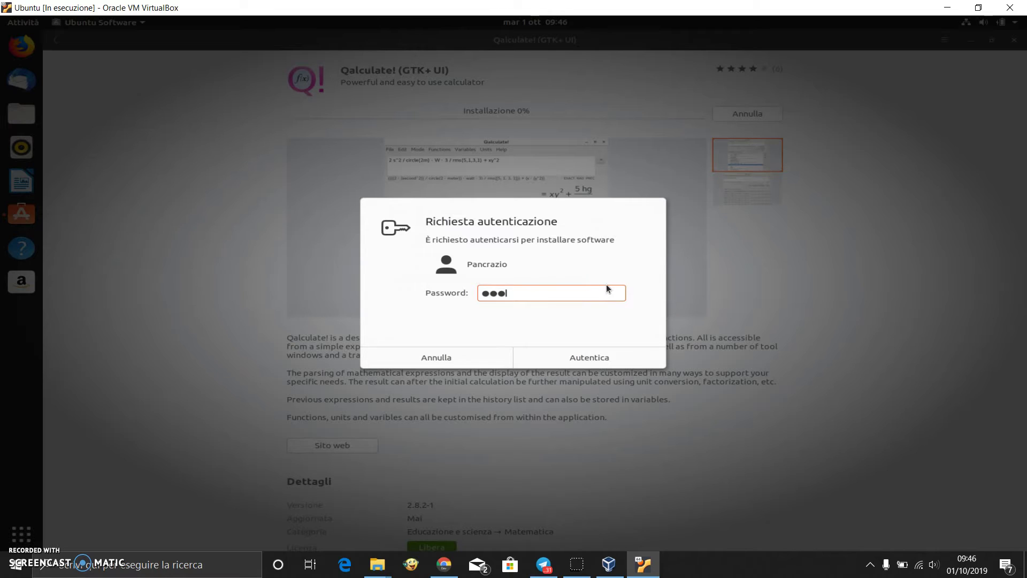
text(••••)
key(Return)
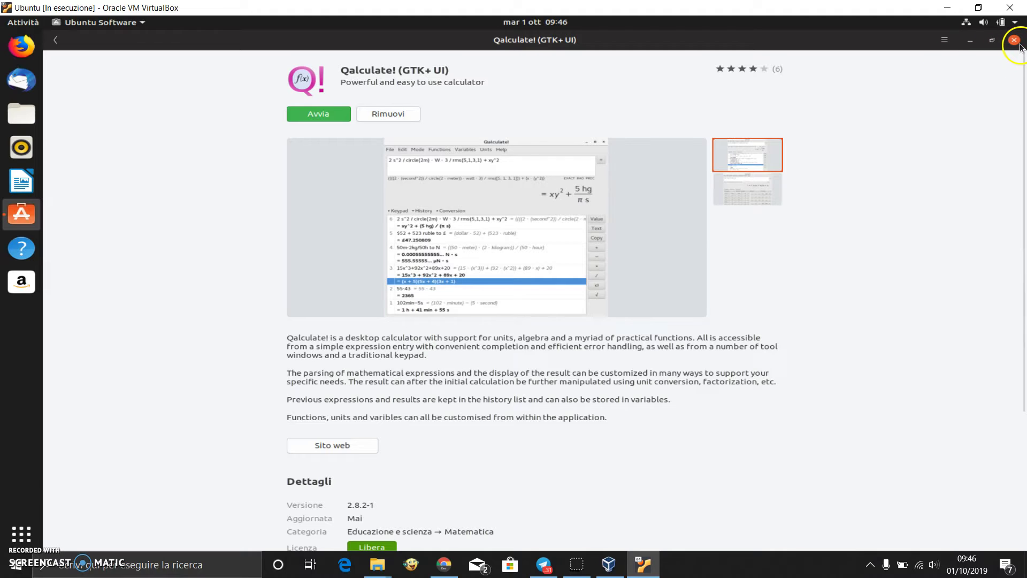
- Launch Qalculate! from its store page and explore its number and function keypad in a maximized window
drag(1018, 45, 329, 105)
click(276, 84)
click(322, 125)
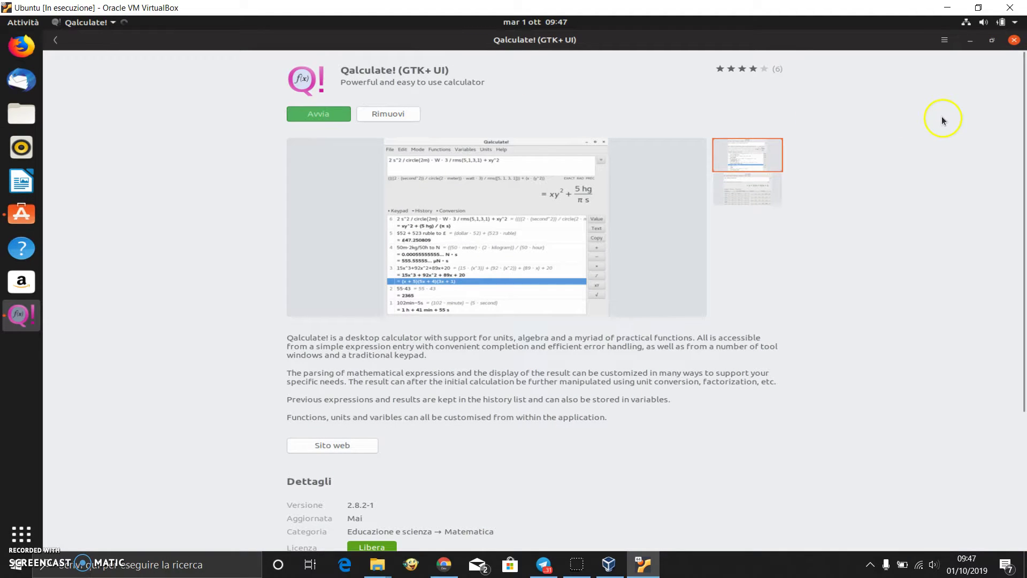
click(453, 66)
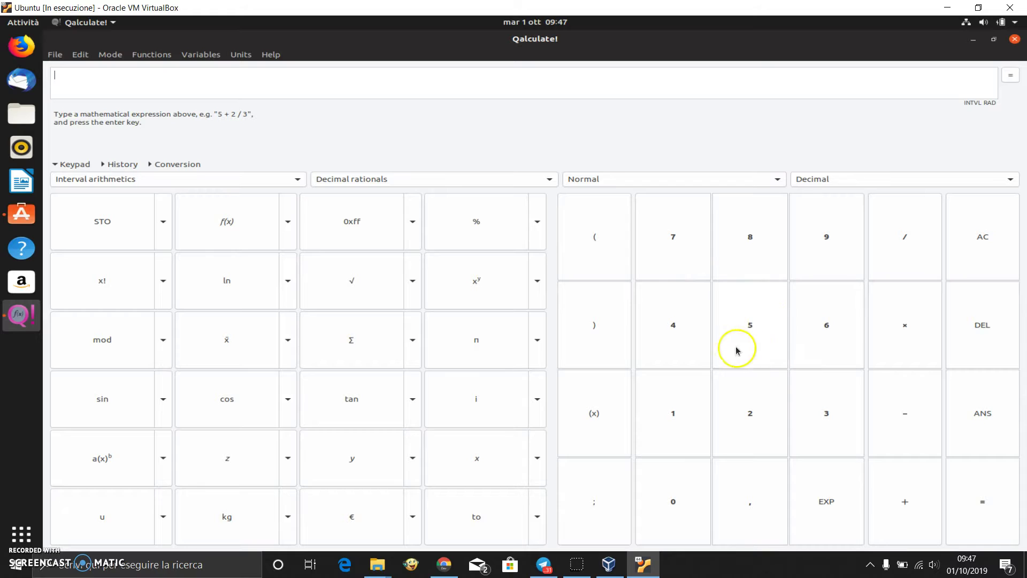
click(755, 244)
click(663, 410)
click(399, 281)
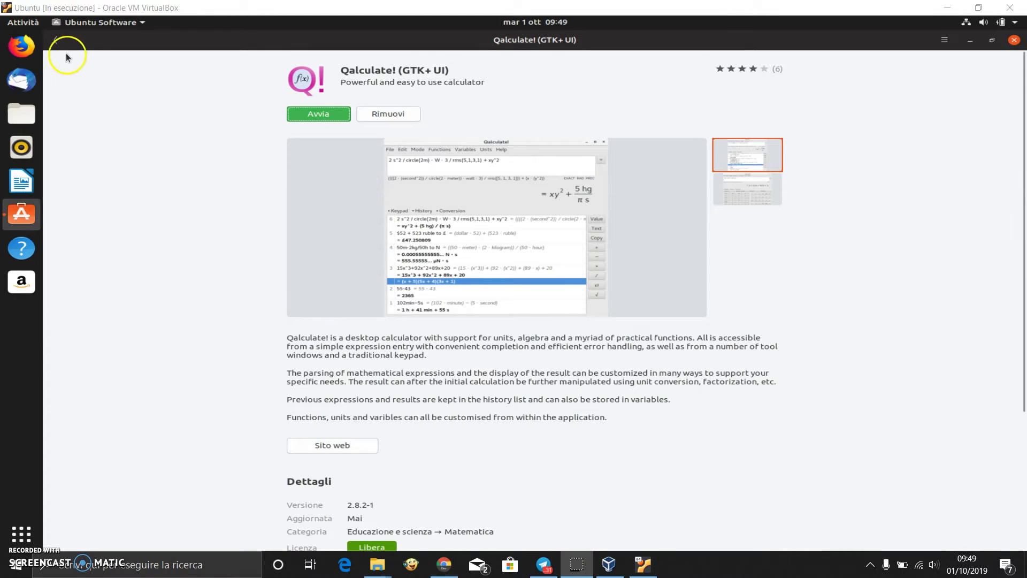
- Go back to the store's main page, expand the categories, and open Strumenti di sviluppo
click(56, 38)
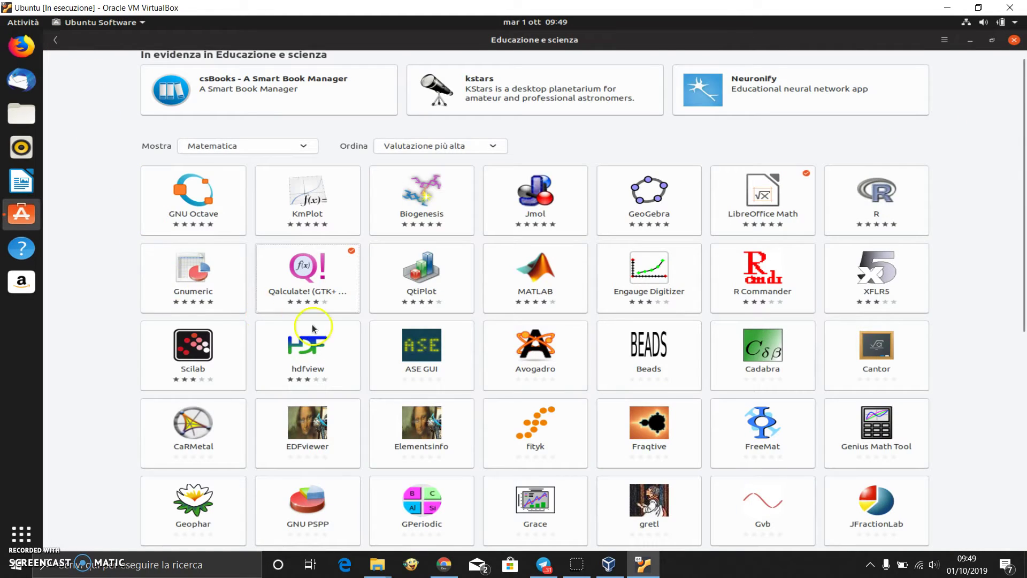
scroll(238, 187, up, 1)
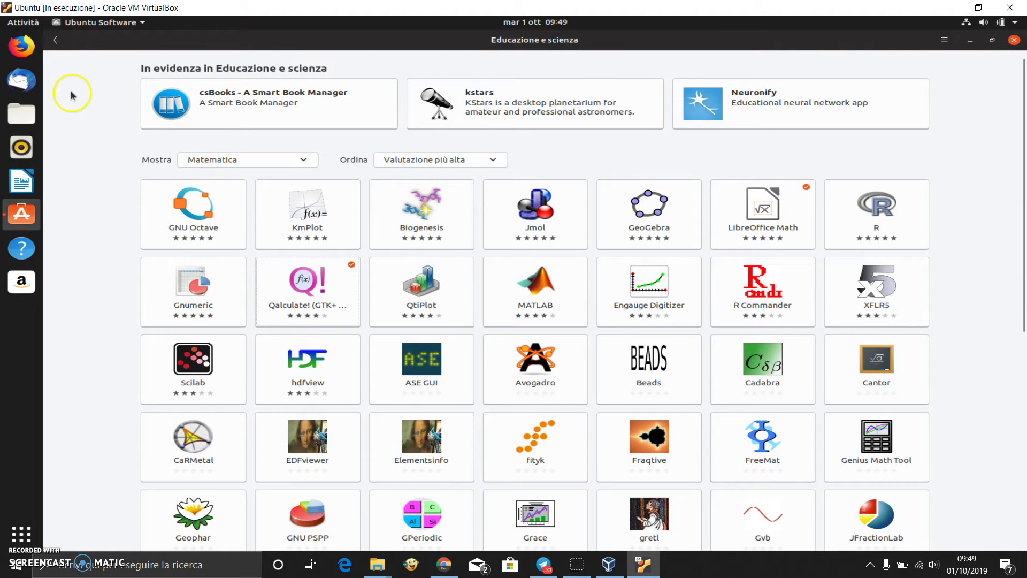
click(56, 40)
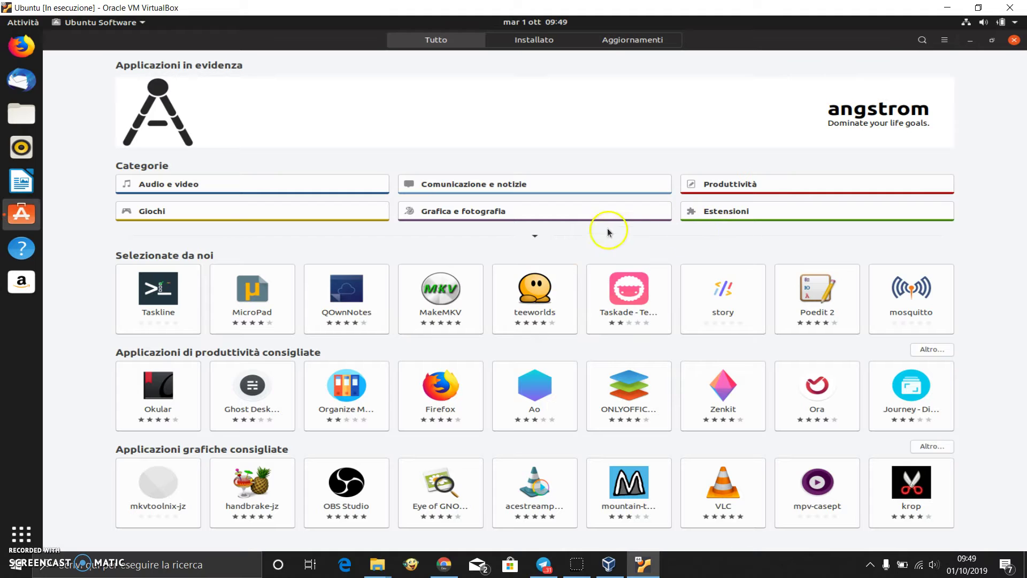
click(534, 236)
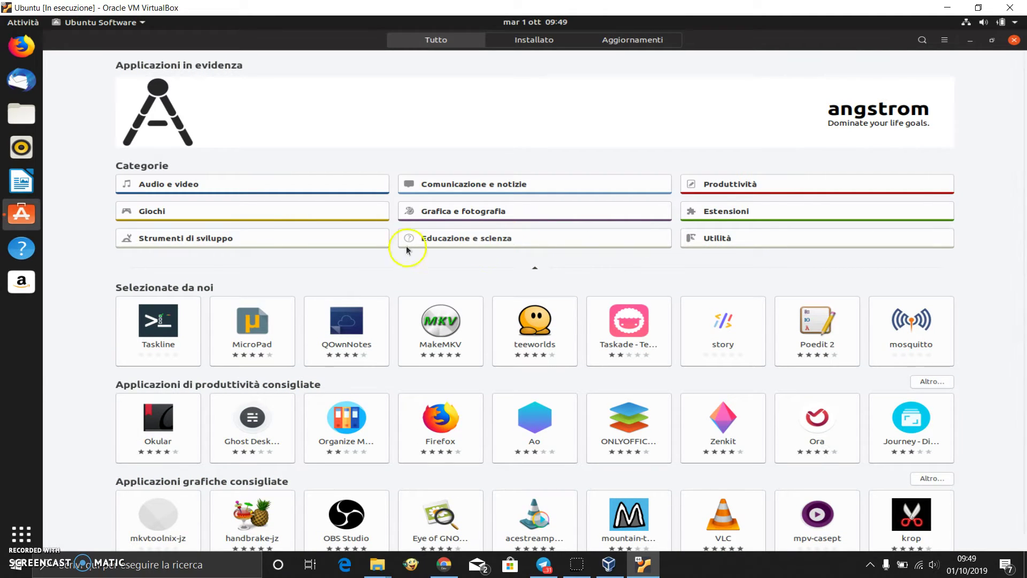
click(223, 241)
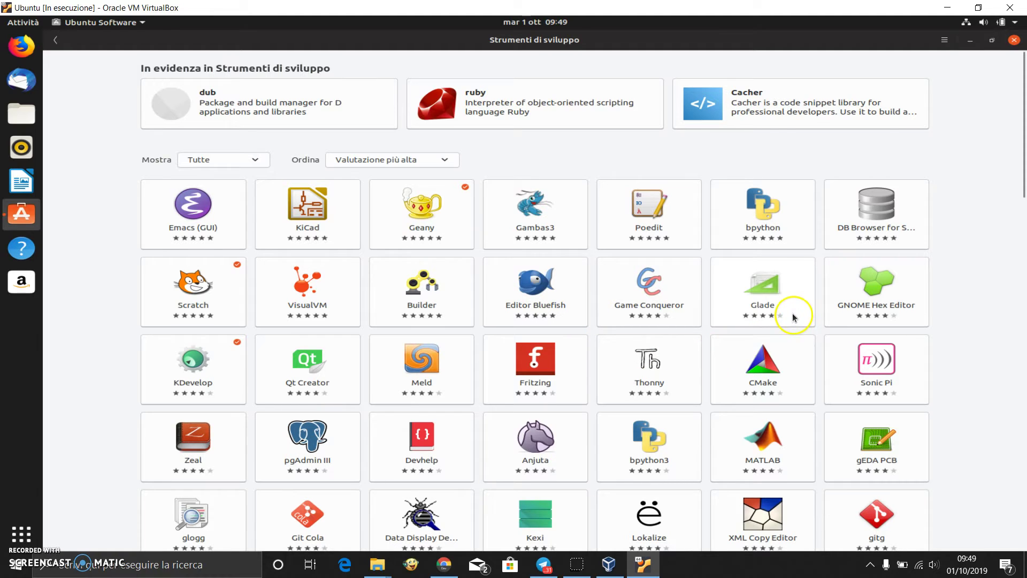
- Install Editor Bluefish from the development tools and launch it
click(544, 292)
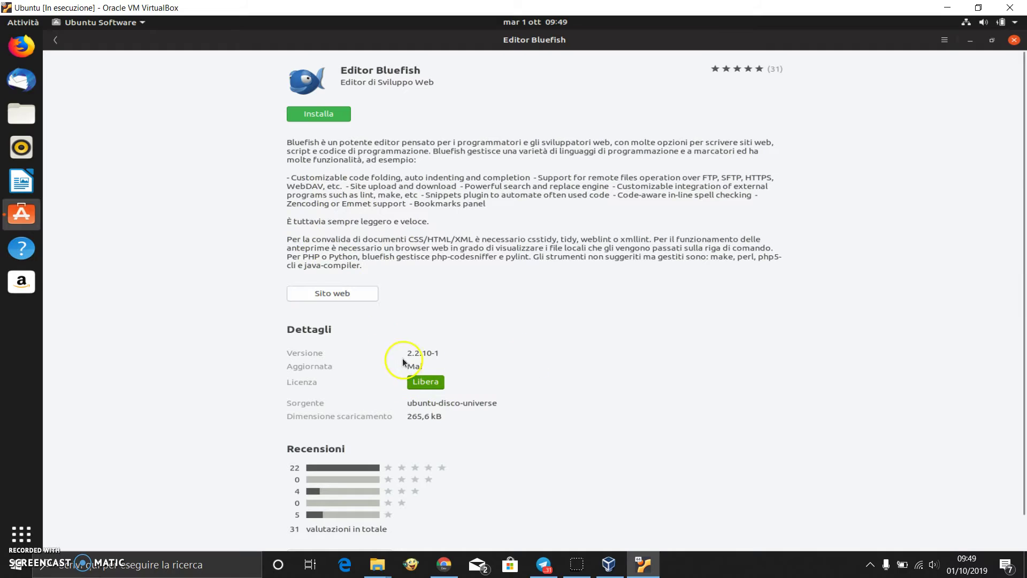
click(329, 115)
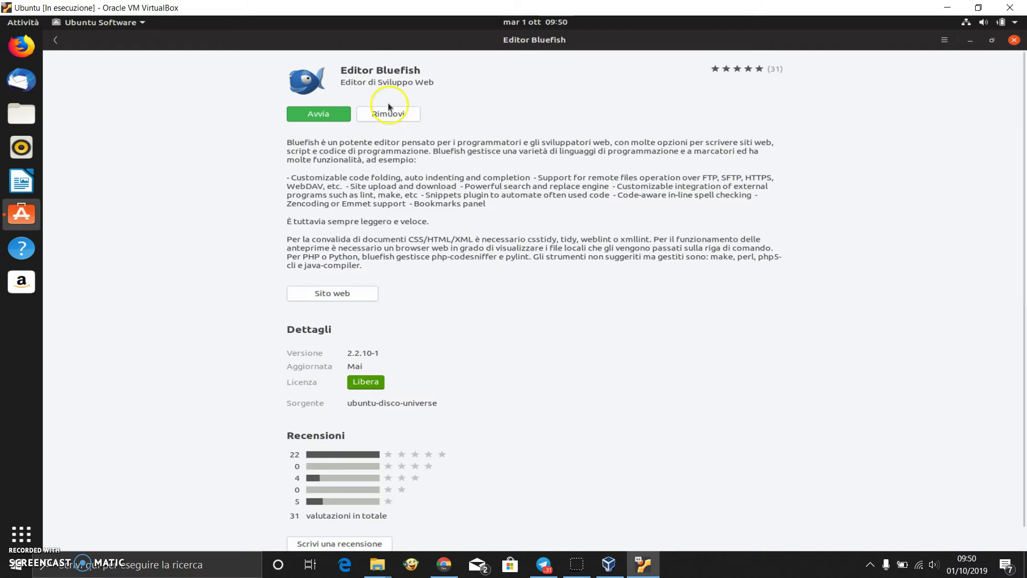
click(317, 110)
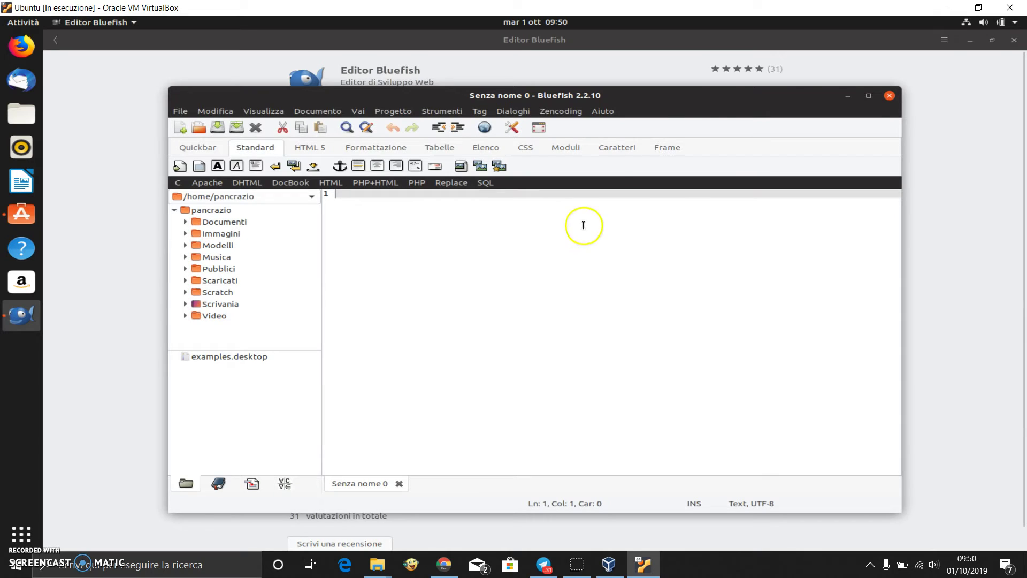
- Maximize the Bluefish window and expand the Documenti/programming folder in the file browser
click(869, 96)
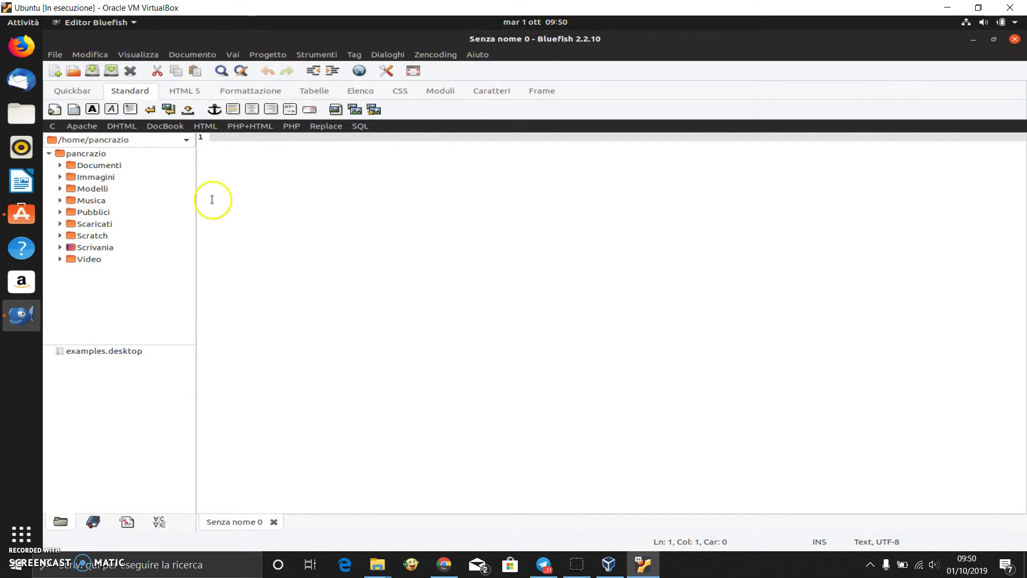
double_click(104, 167)
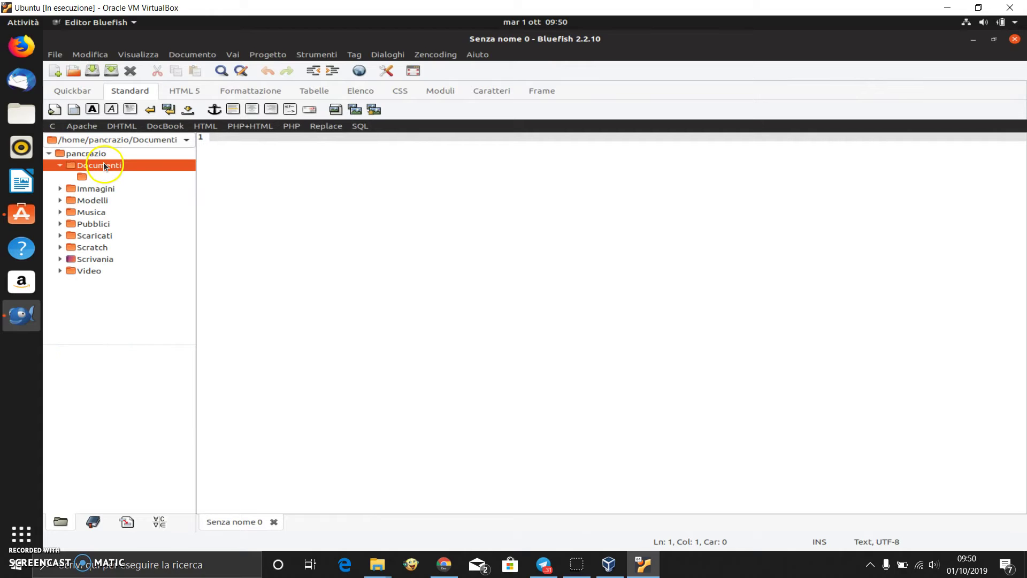
double_click(109, 178)
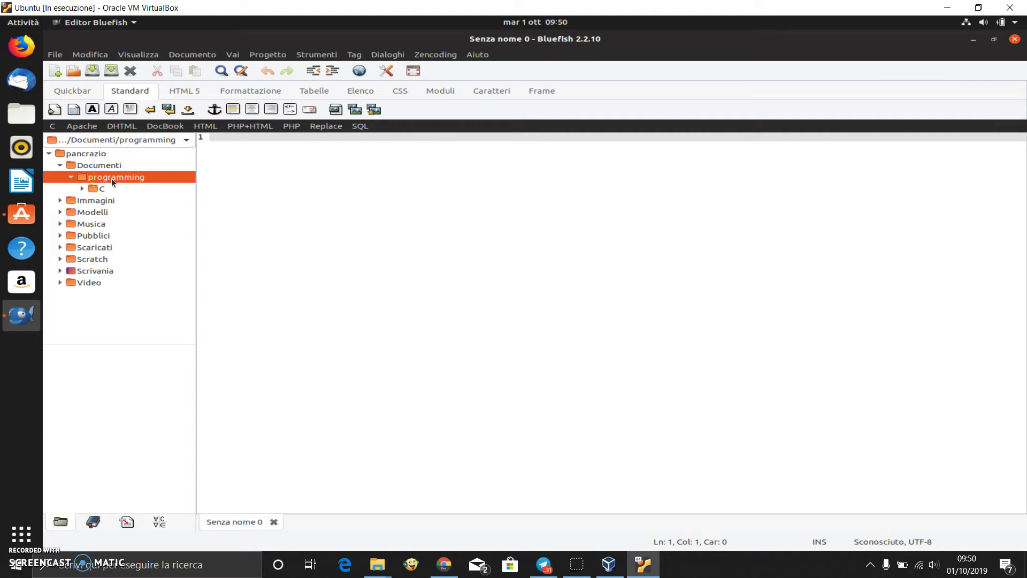
- Create a new folder inside programming, rename it Web, and close the file dialog without saving a file
right_click(120, 174)
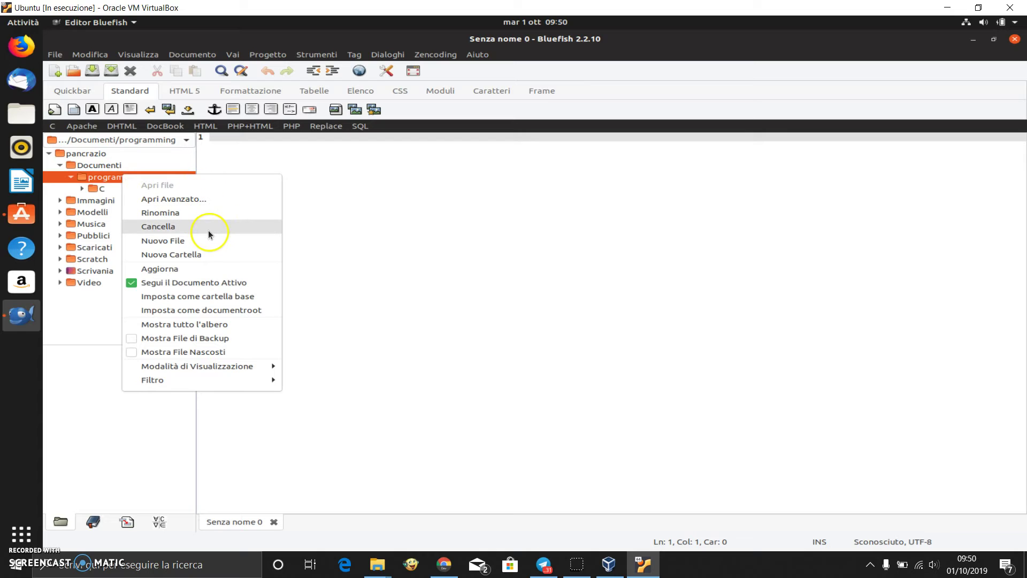
mouse_move(225, 380)
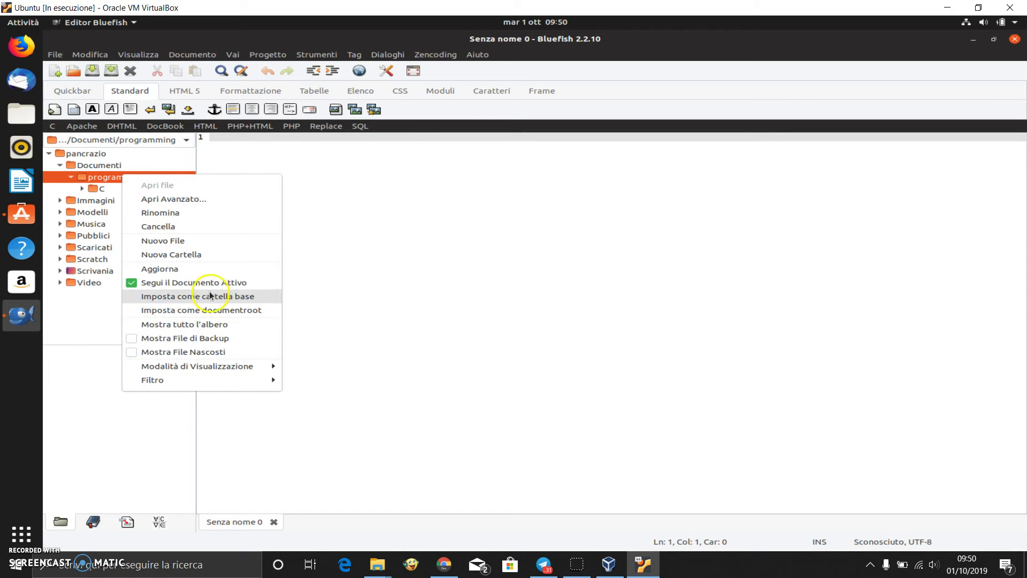
click(210, 255)
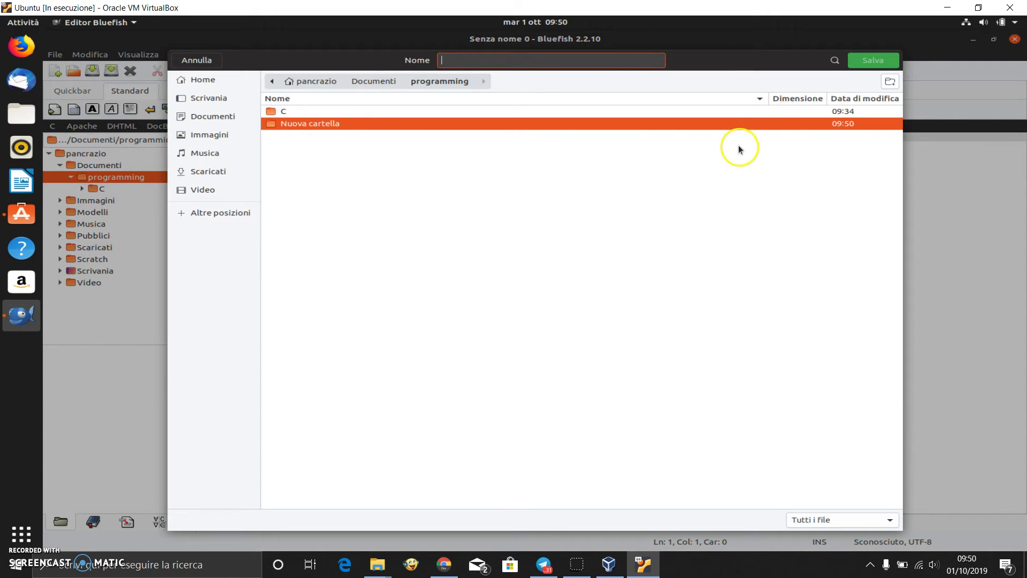
right_click(392, 124)
click(381, 191)
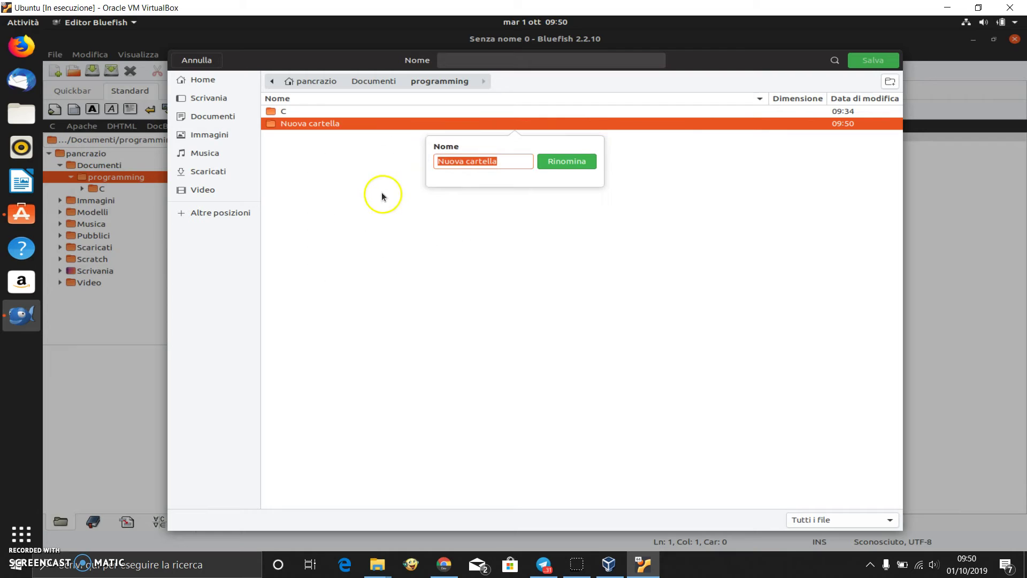
key(BackSpace)
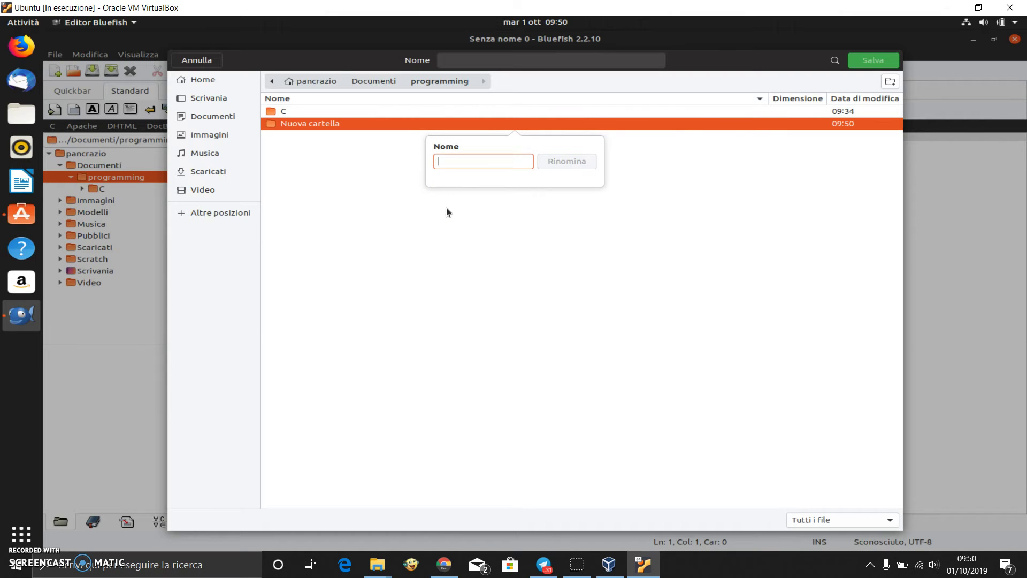
text(Web)
key(Return)
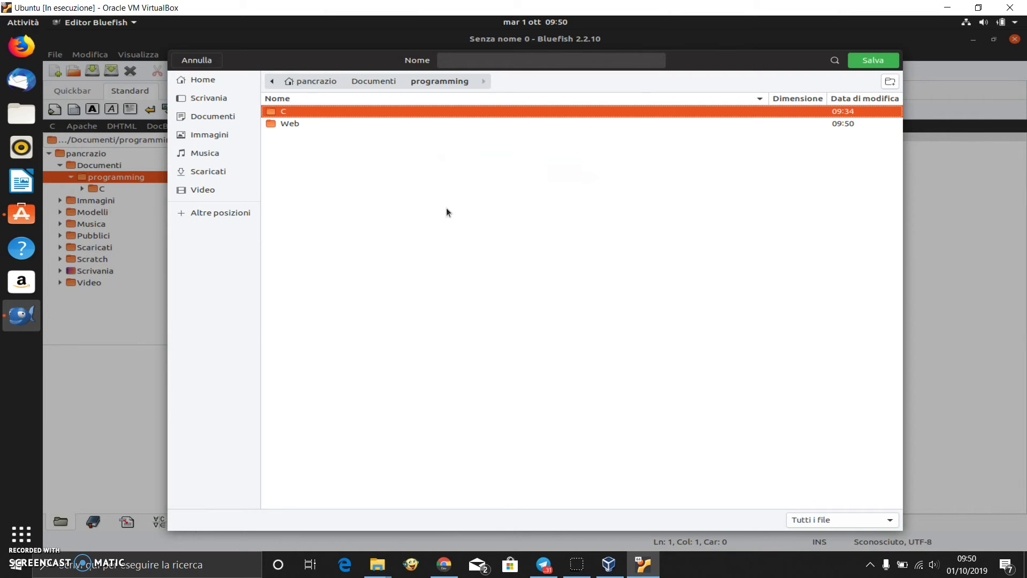
double_click(301, 123)
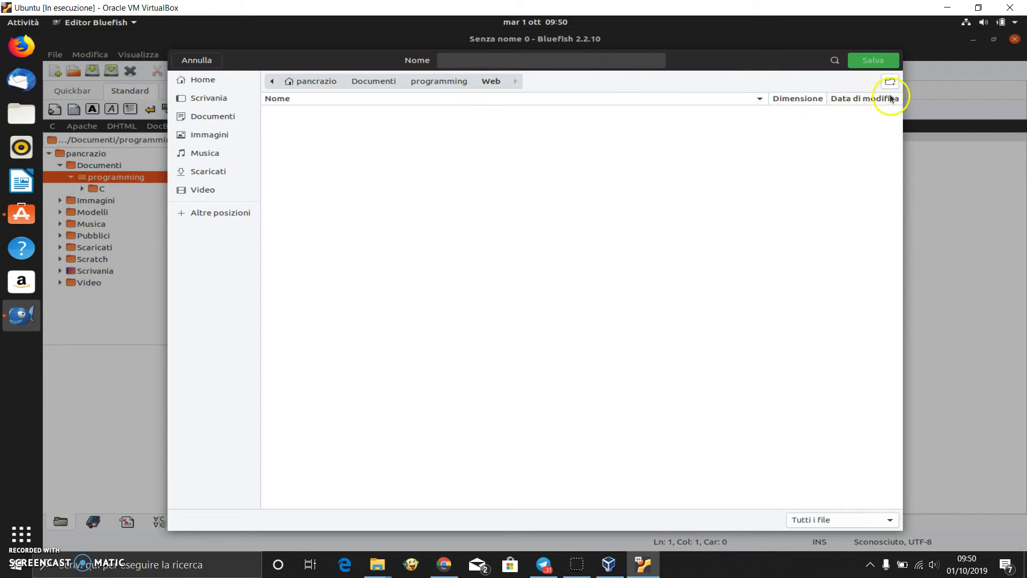
click(193, 59)
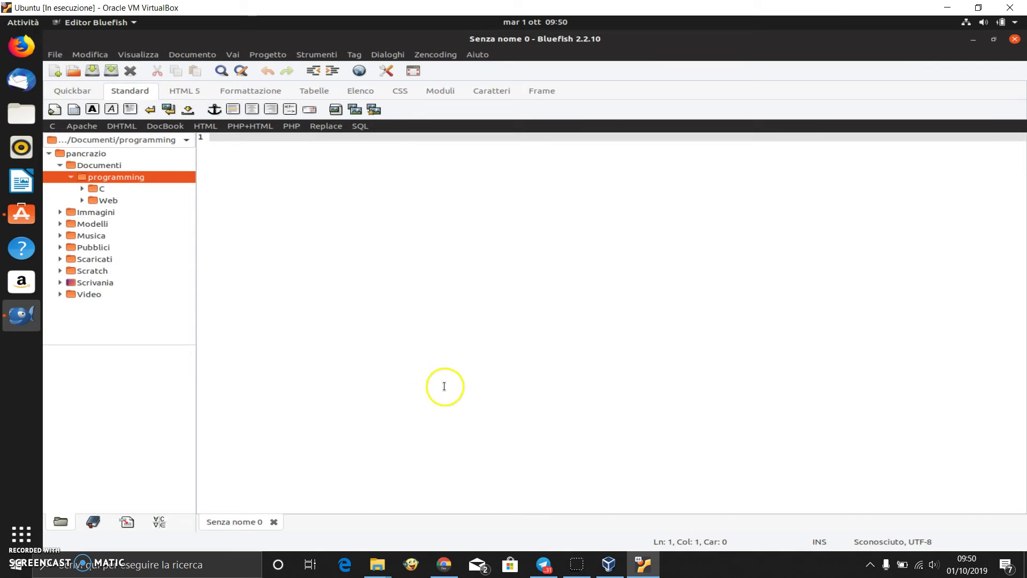
- Create a new blank document and choose Documenti/programming/Web as the folder for saving it
click(107, 200)
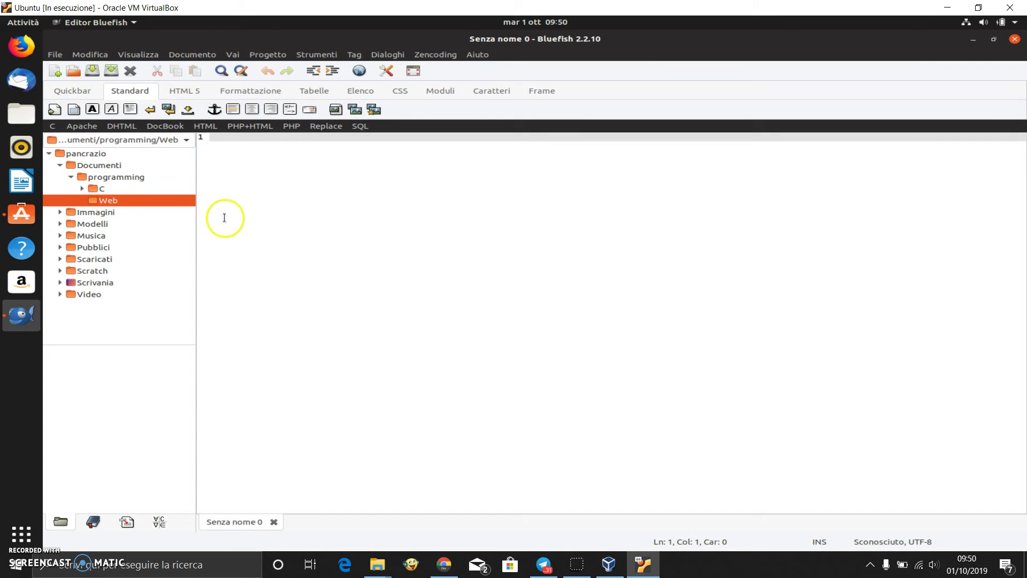
click(55, 71)
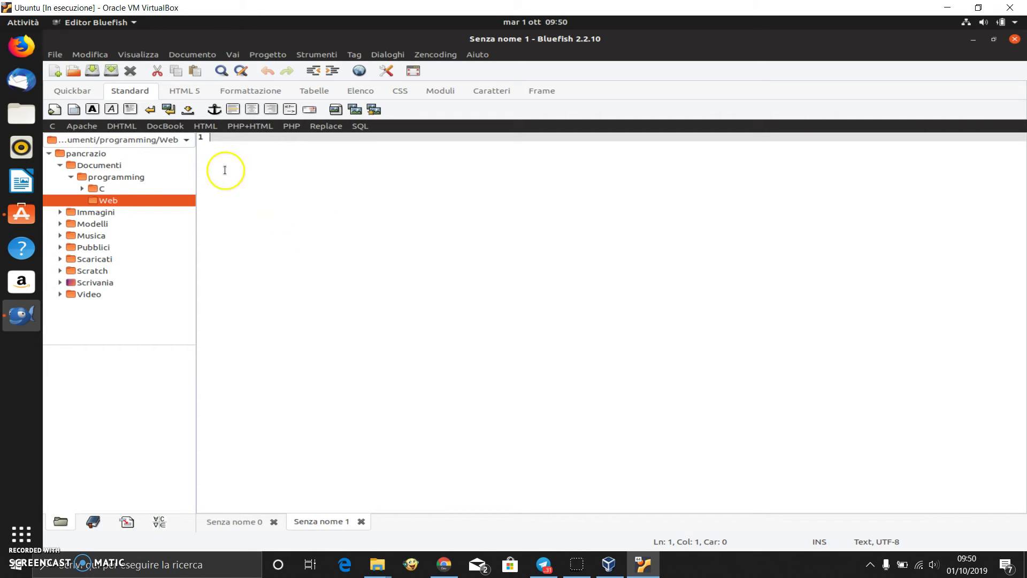
click(57, 58)
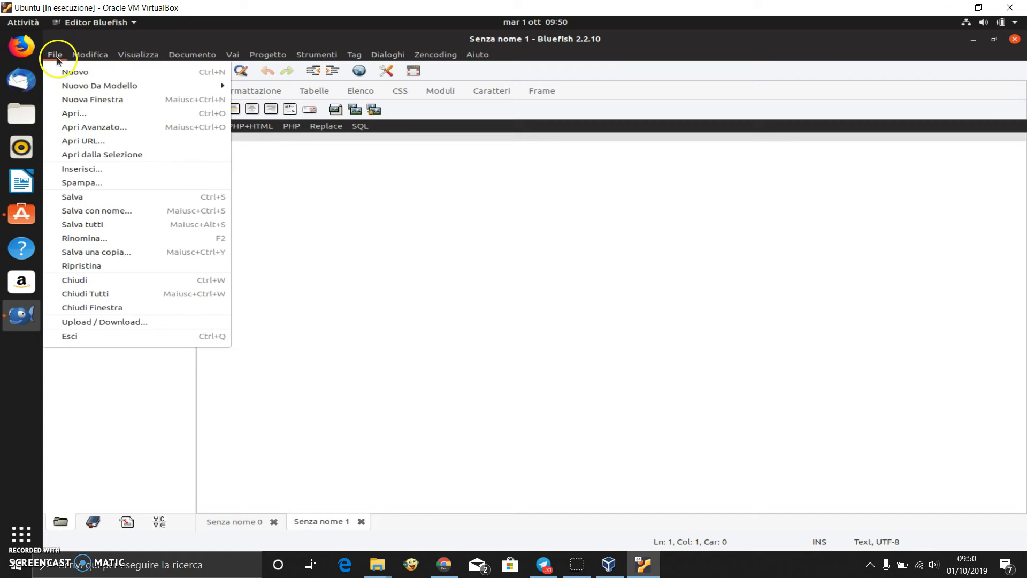
click(94, 195)
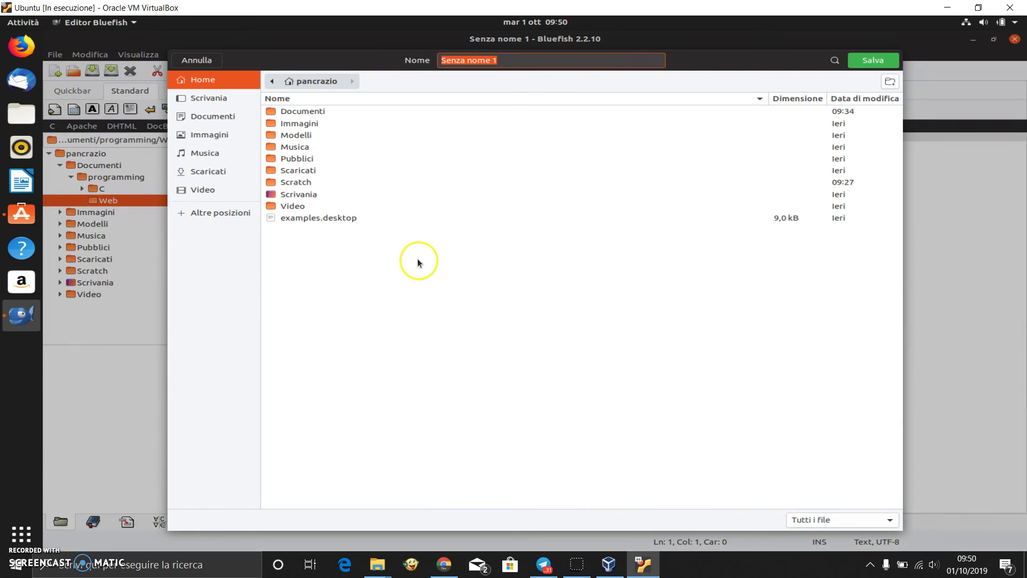
double_click(296, 113)
double_click(299, 112)
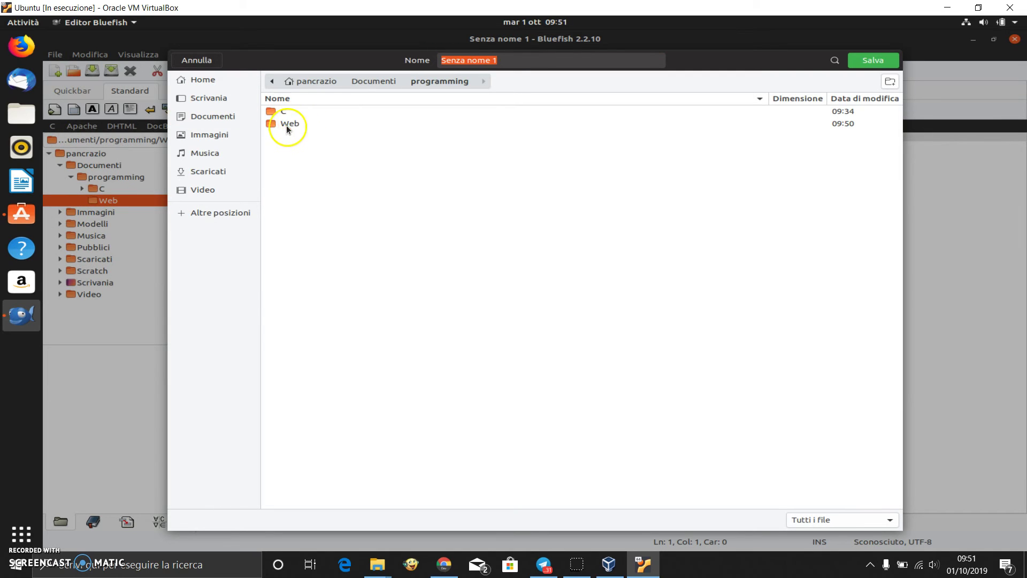
double_click(289, 124)
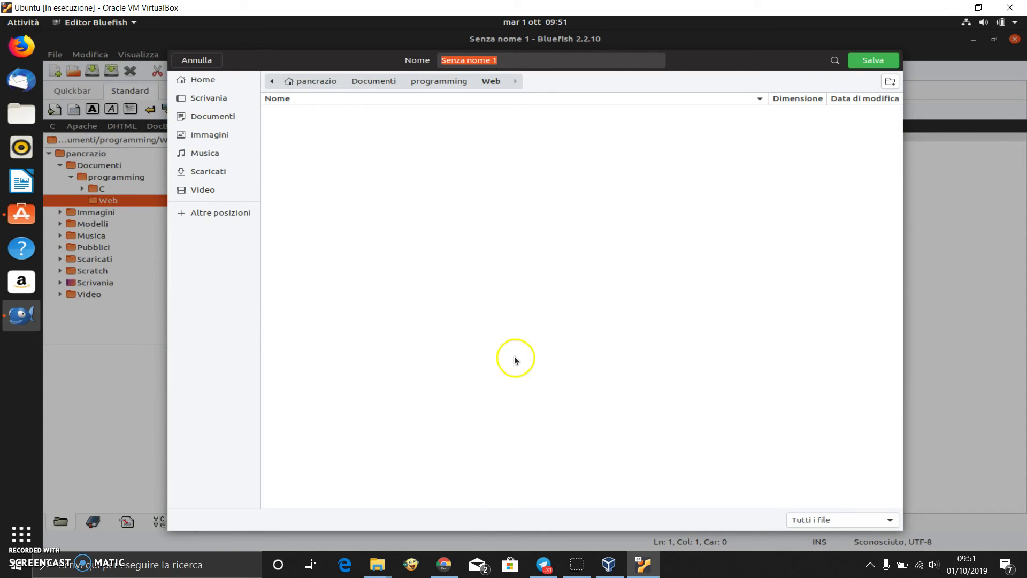